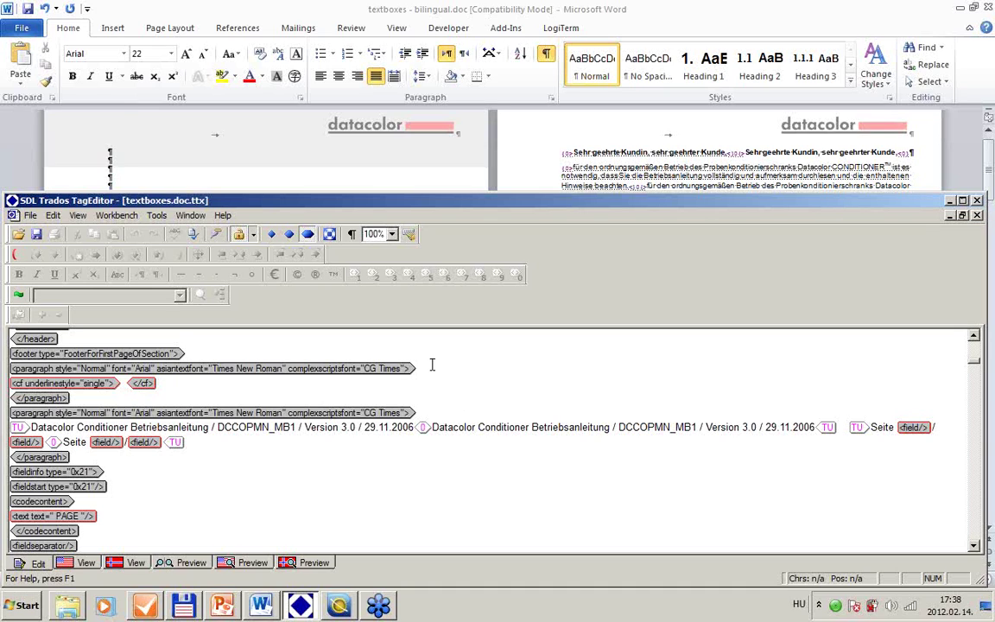
Examine the bilingual footer segment in textboxes.doc.ttx and select its translated Datacolor Conditioner Betriebsanleitung text
scroll(471, 383, down, 1)
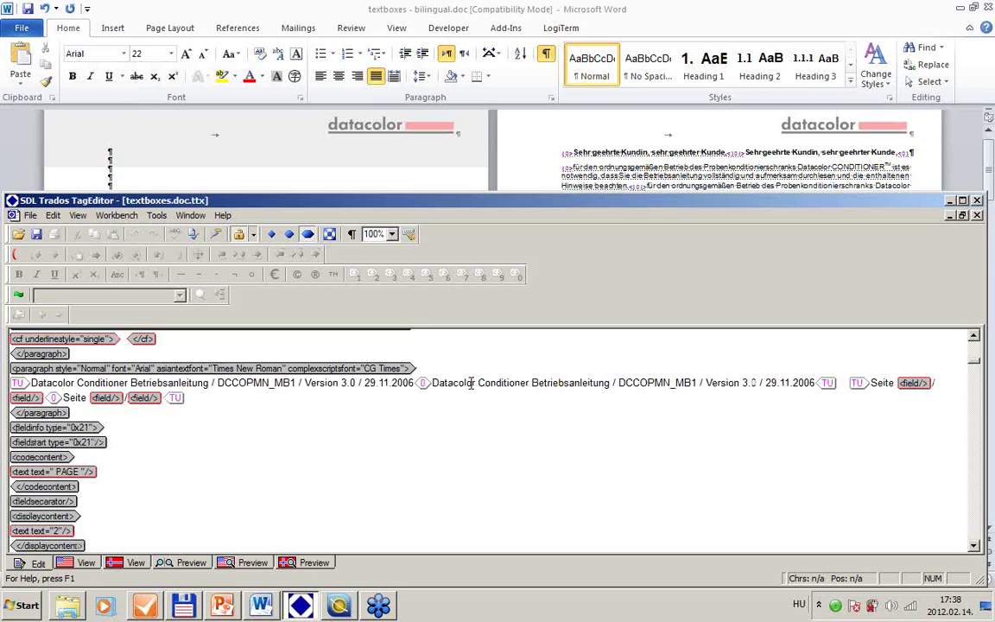
scroll(471, 383, up, 3)
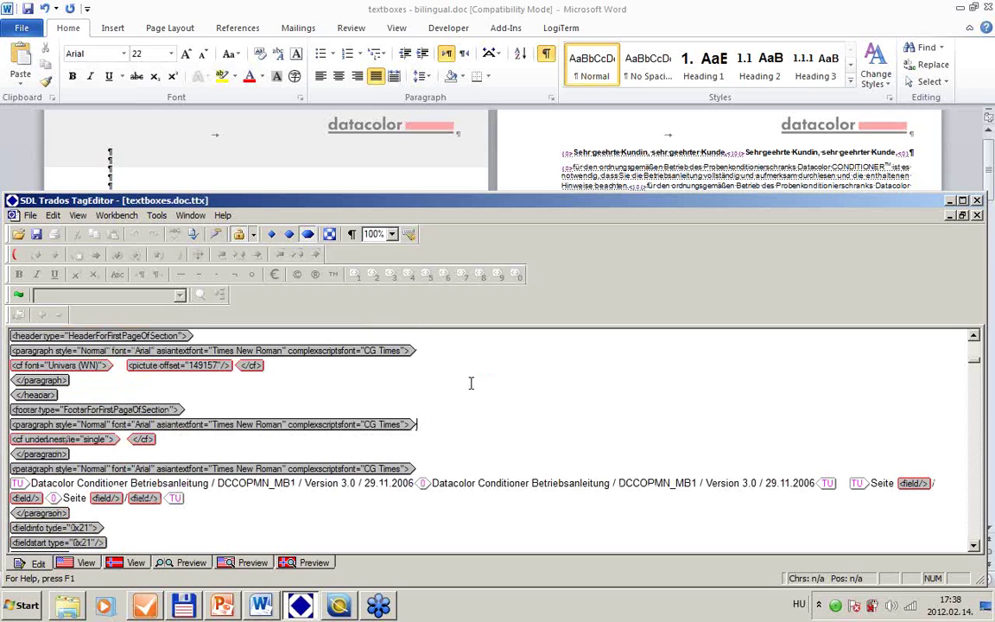
scroll(471, 383, down, 2)
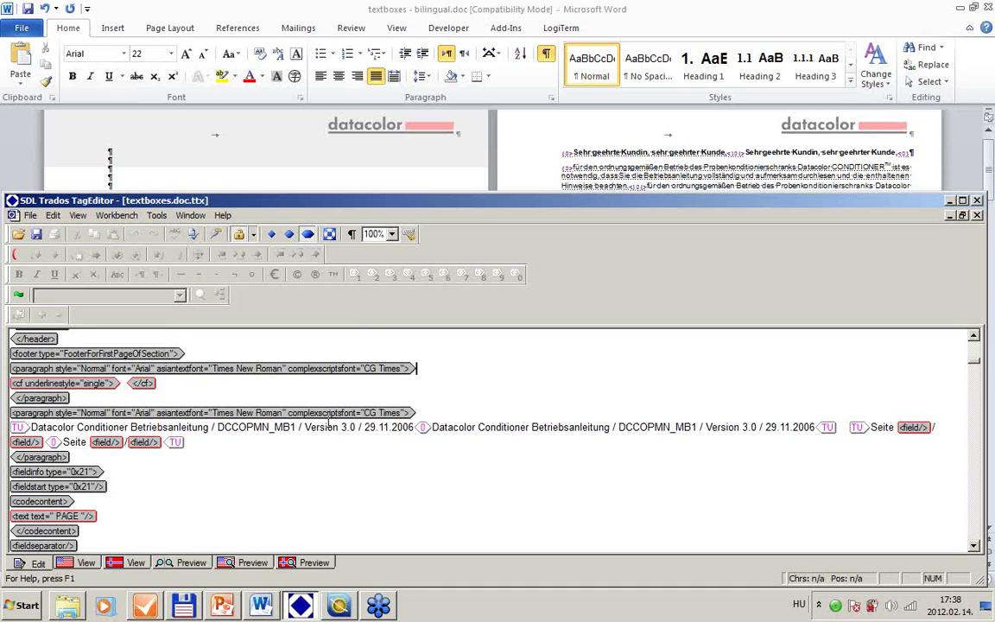
click(593, 427)
drag(31, 427, 820, 431)
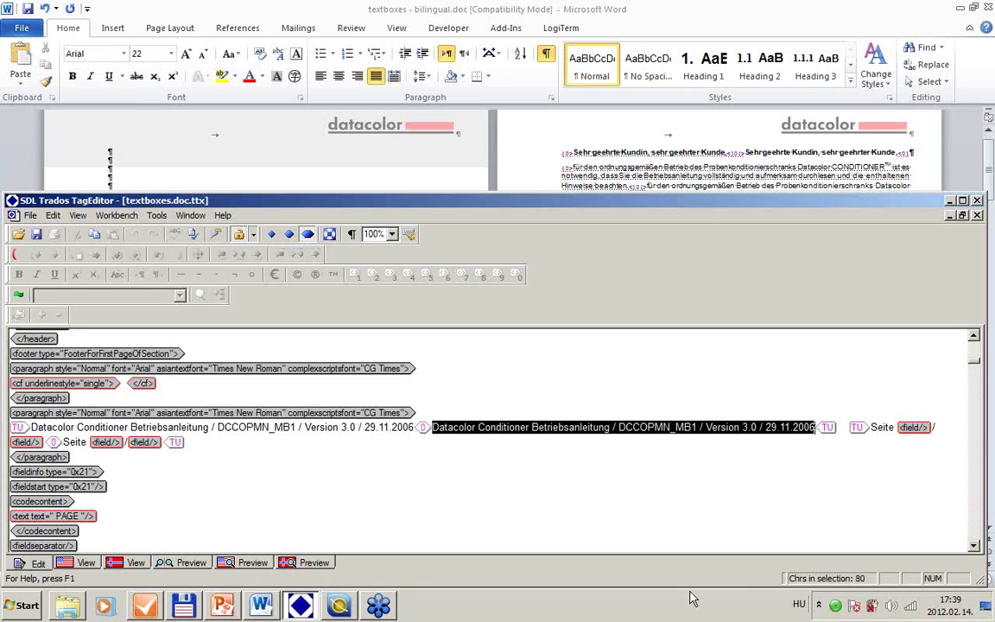
Connect the open TTX document to Translator's Workbench and dismiss the language mismatch notice
click(162, 217)
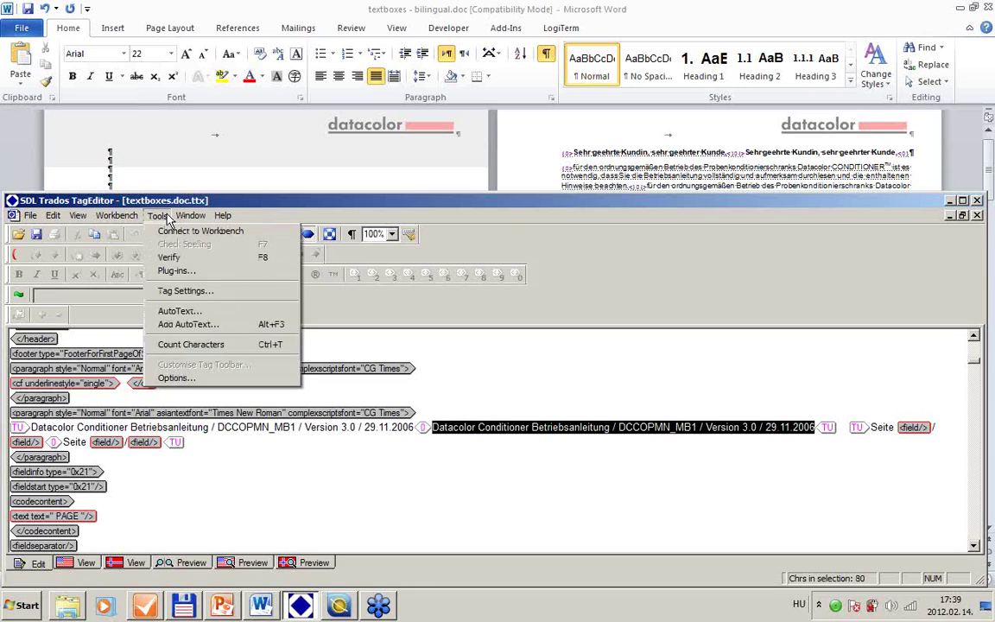
click(184, 231)
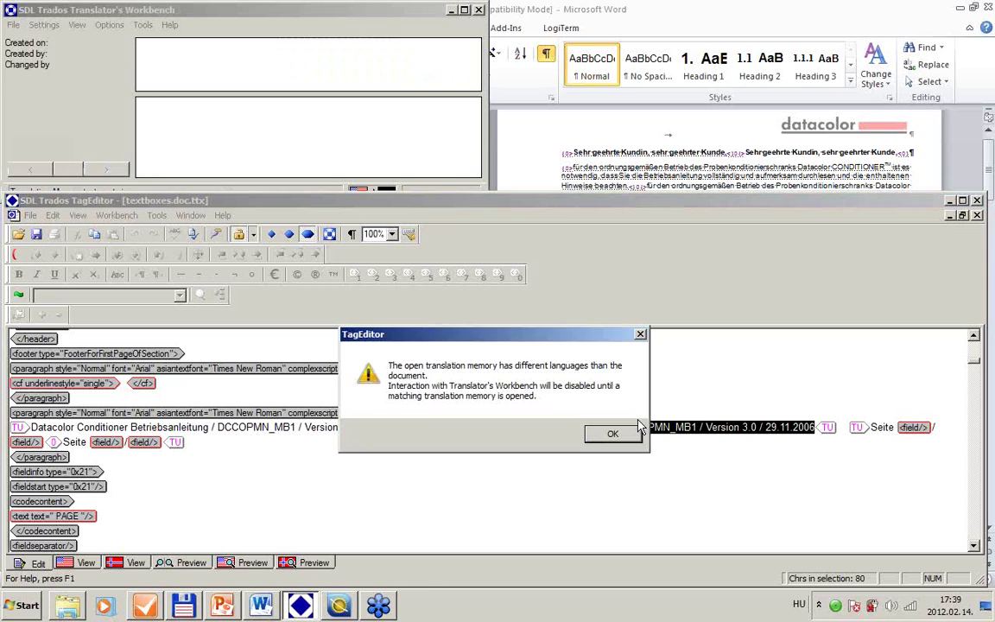
key(Return)
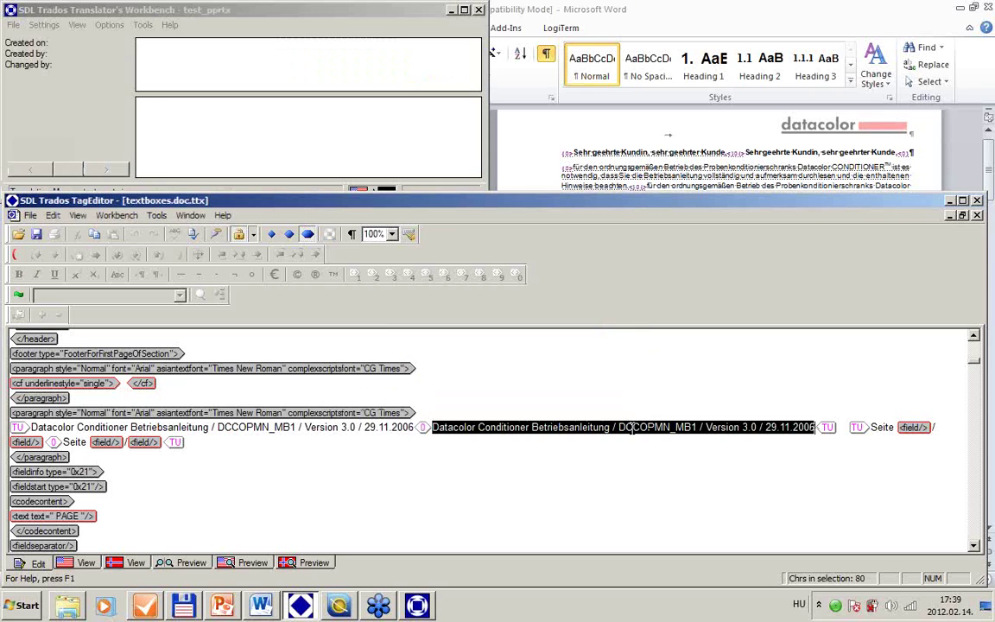
click(15, 26)
click(48, 40)
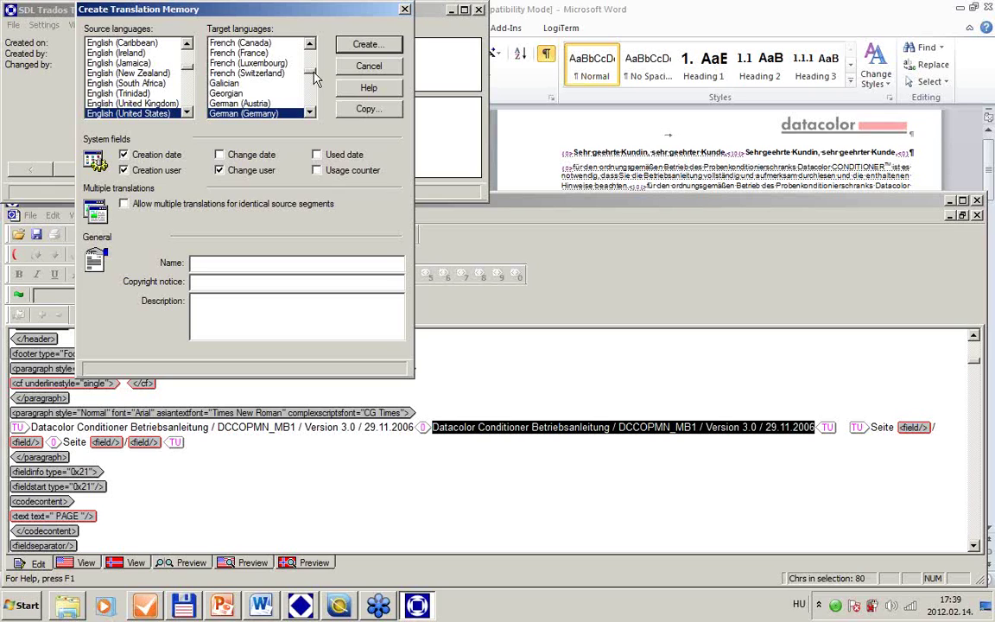
drag(310, 76, 314, 73)
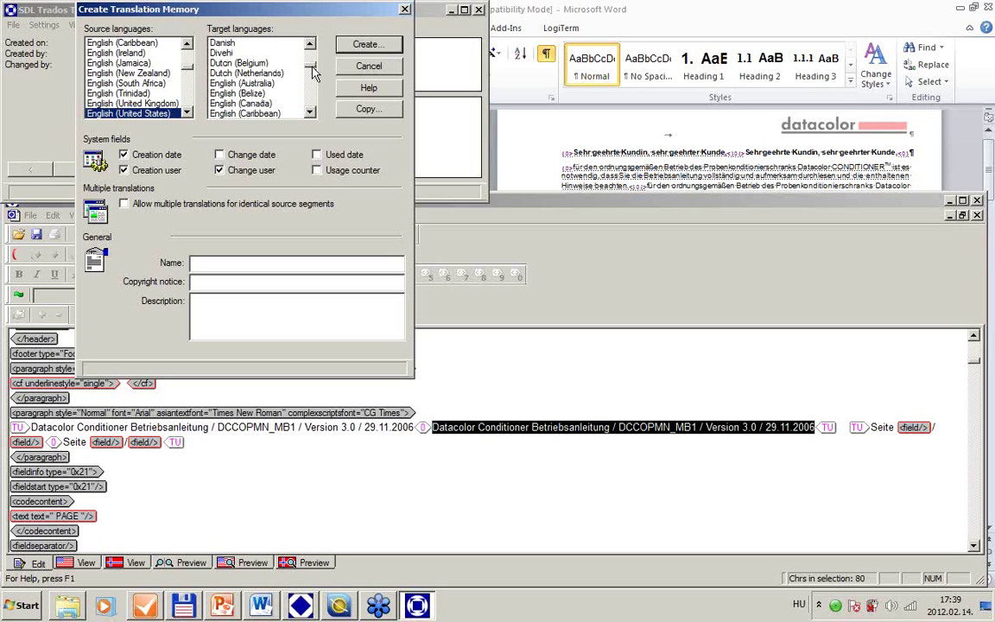
scroll(285, 47, up, 1)
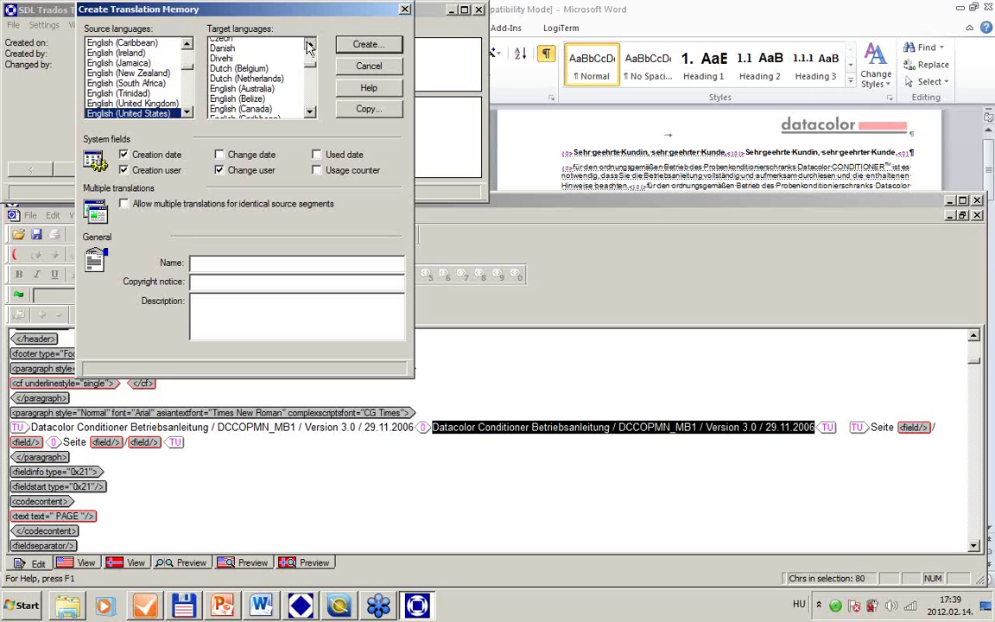
click(249, 53)
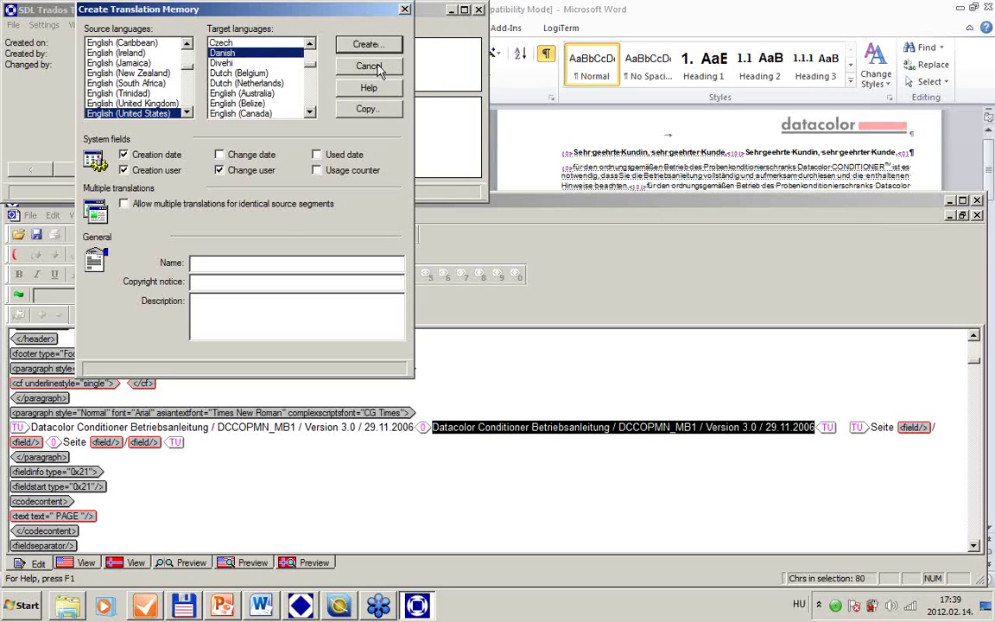
click(342, 65)
click(13, 24)
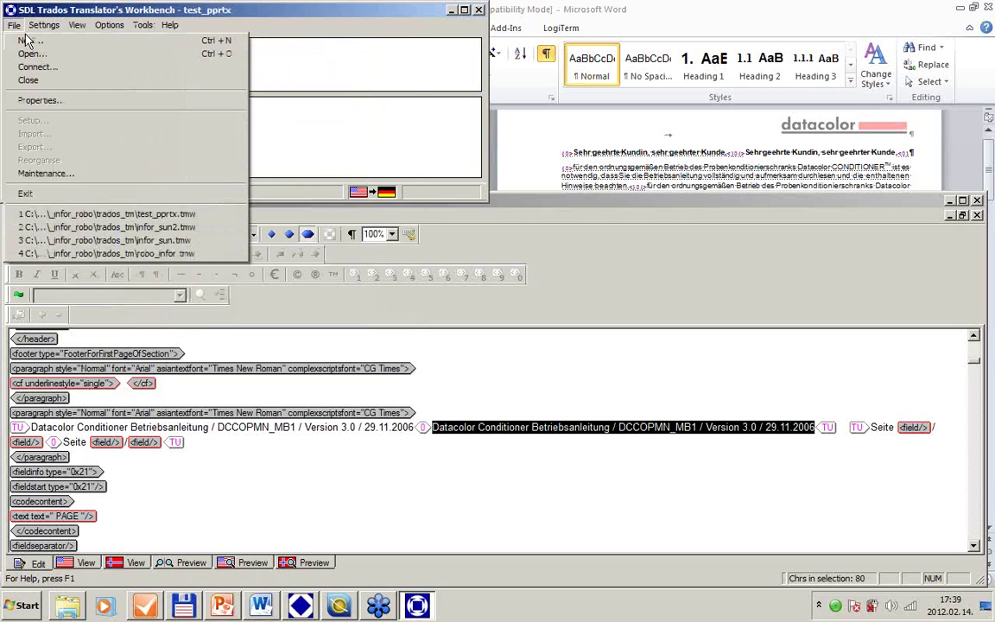
click(29, 41)
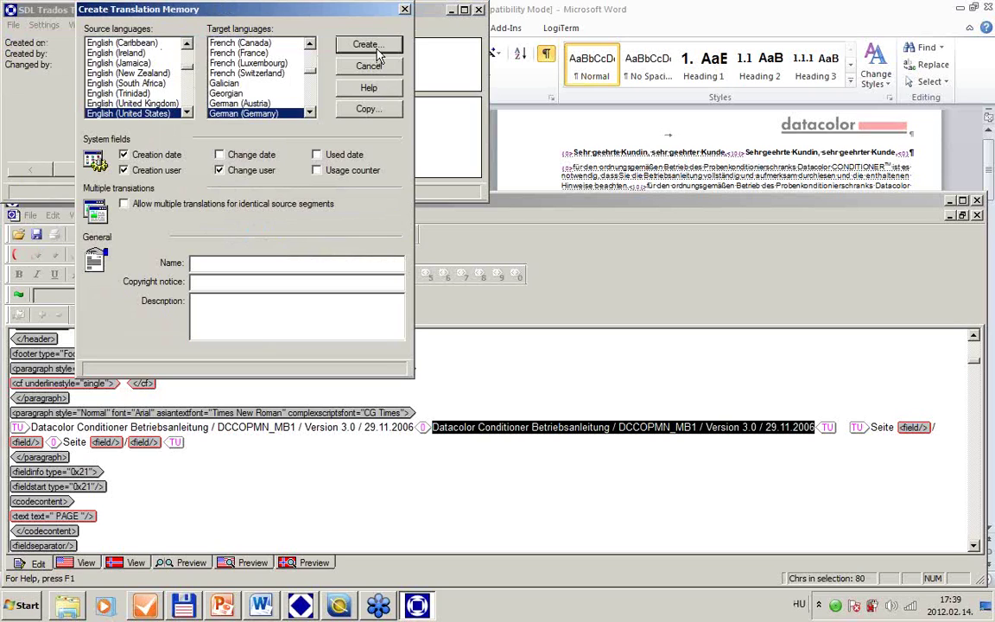
click(359, 66)
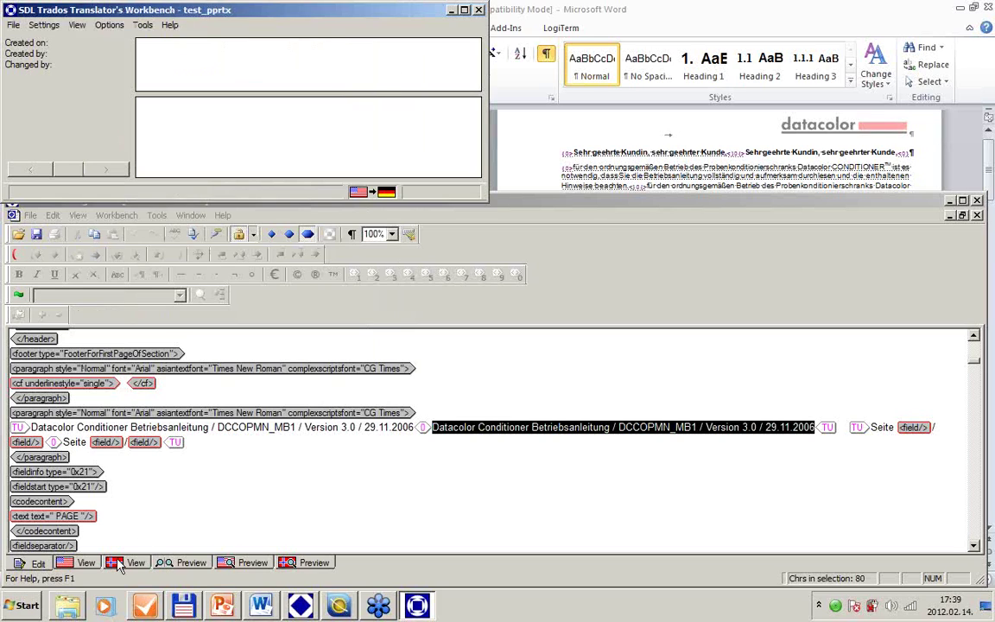
Try out the Translate Files settings by adding 0212-S002-0134-RO-source.rtf to the file list, then cancel without translating
click(144, 26)
click(152, 51)
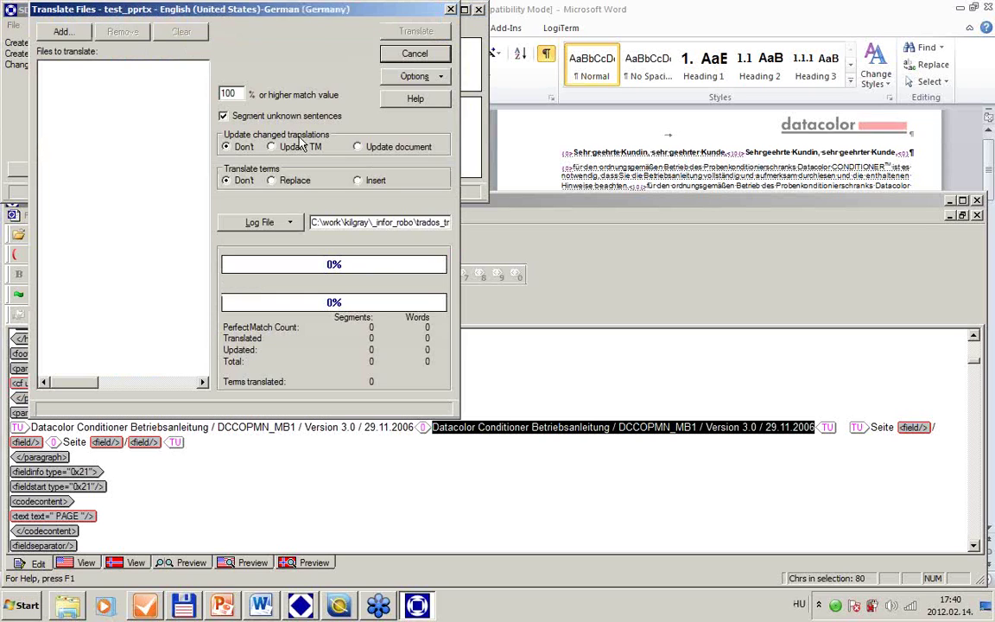
drag(333, 8, 426, 37)
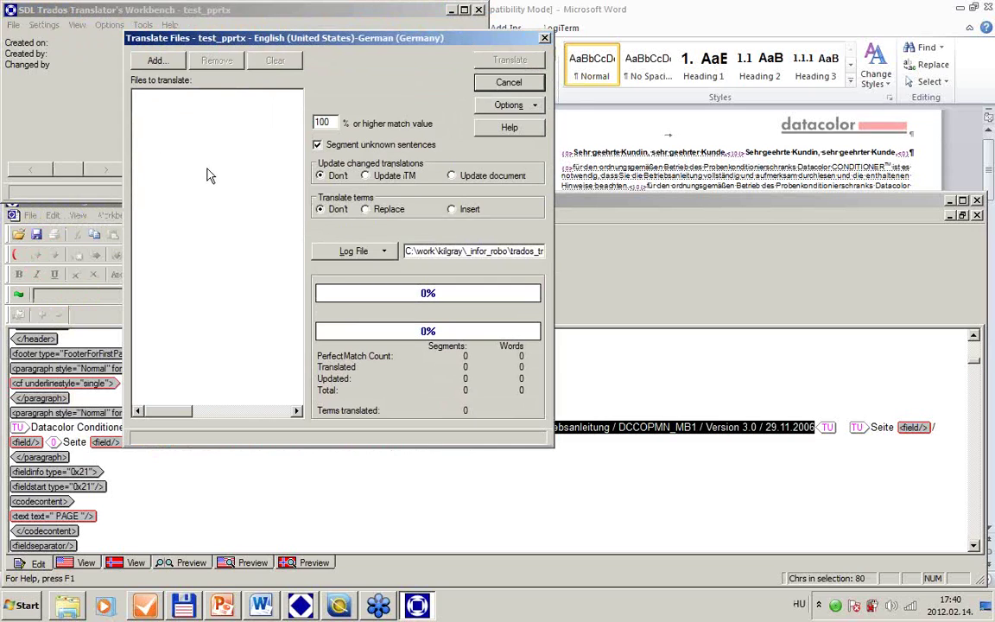
click(501, 82)
click(143, 25)
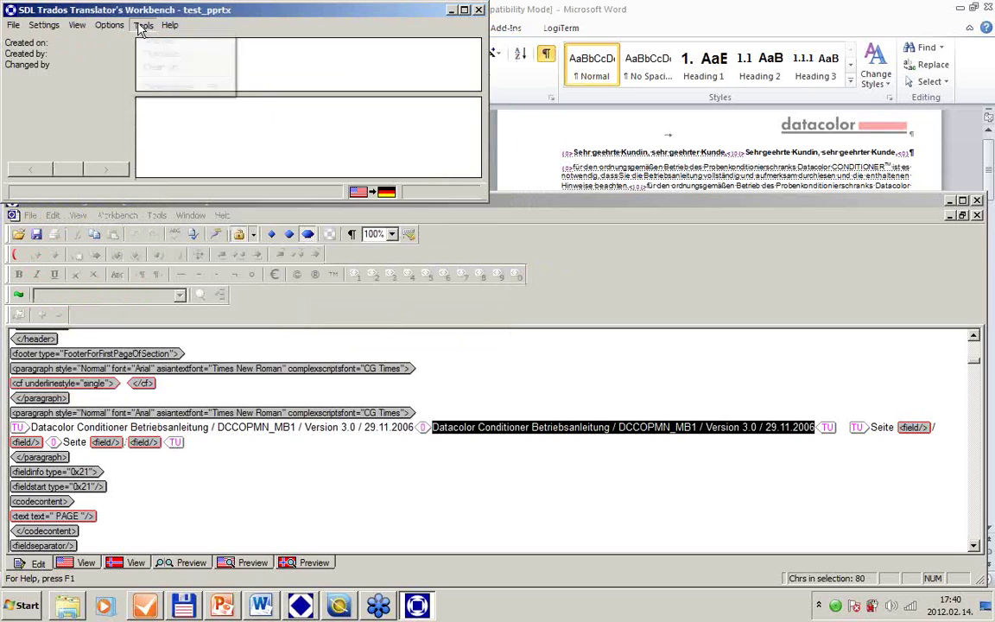
click(165, 53)
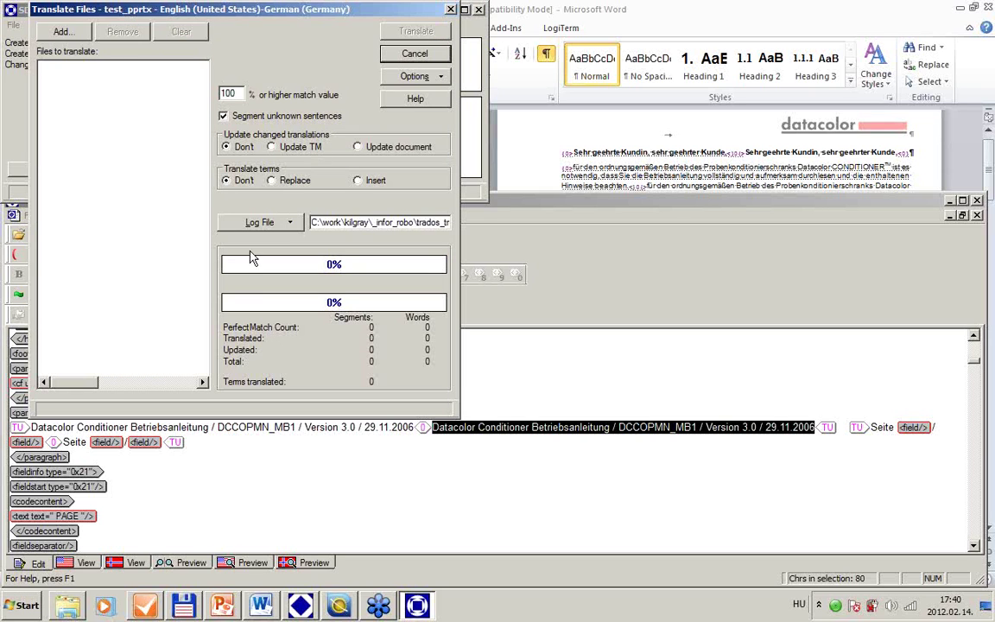
click(62, 31)
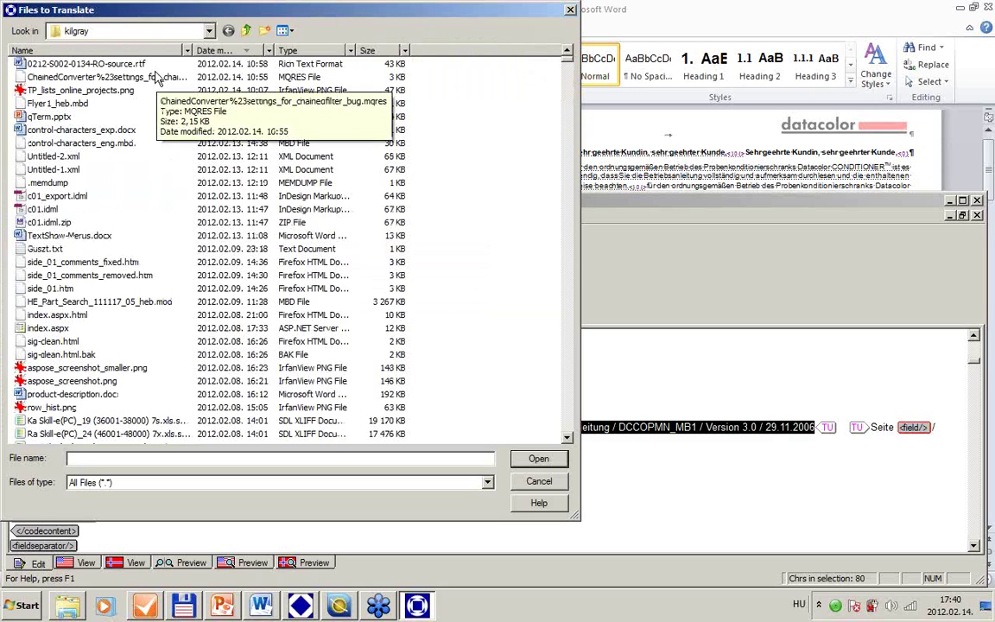
double_click(137, 64)
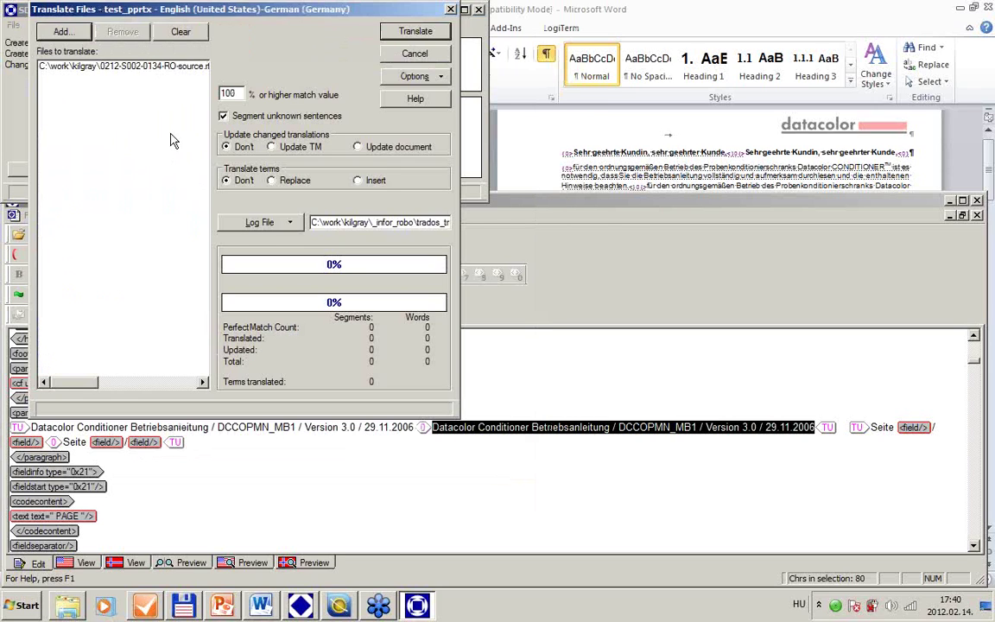
click(423, 57)
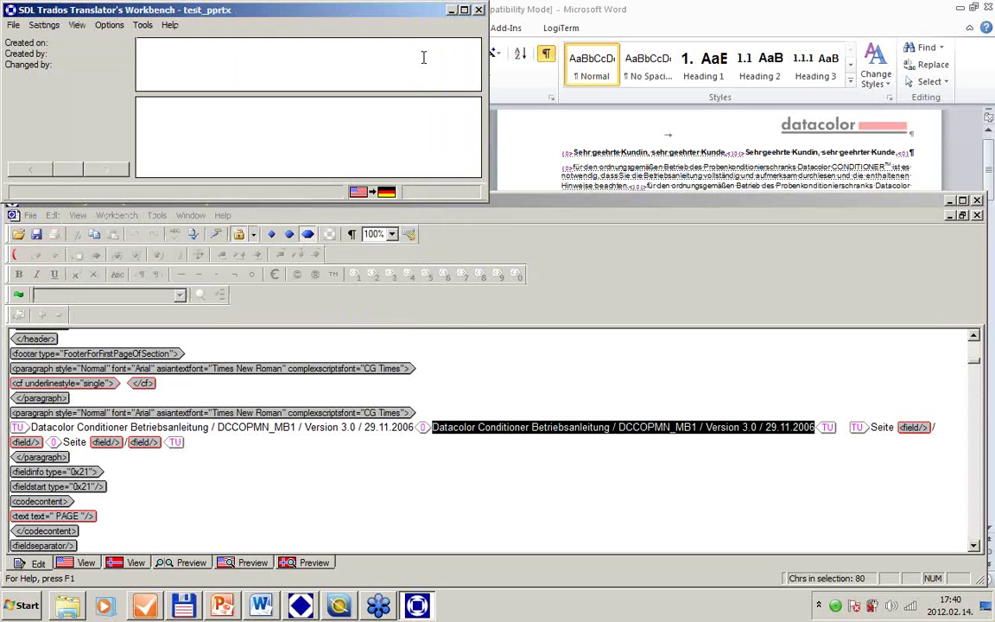
Close Translator's Workbench and TagEditor, leaving the bilingual Word document open
click(478, 10)
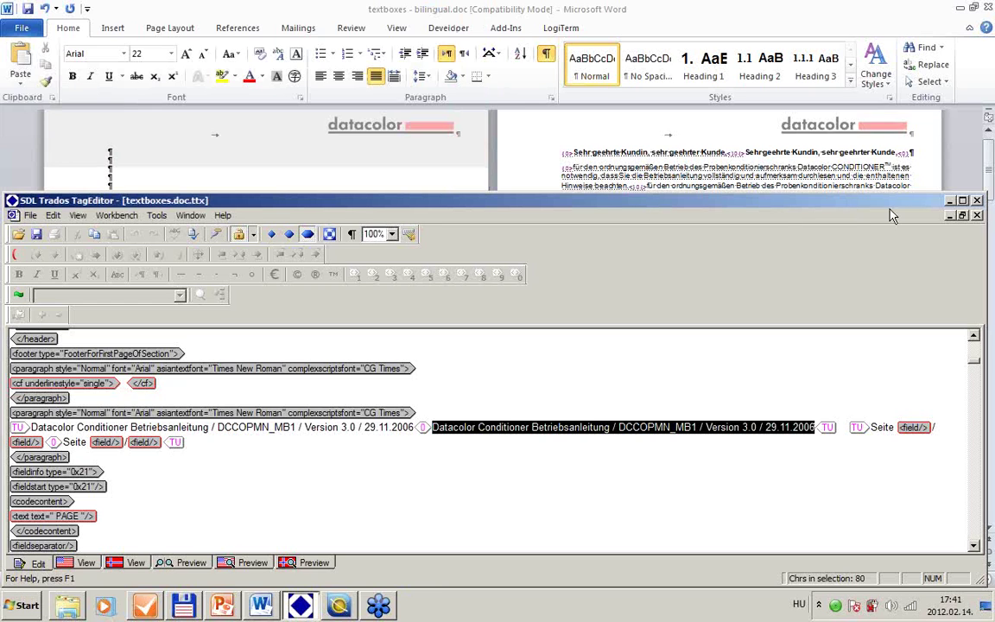
drag(890, 193, 888, 229)
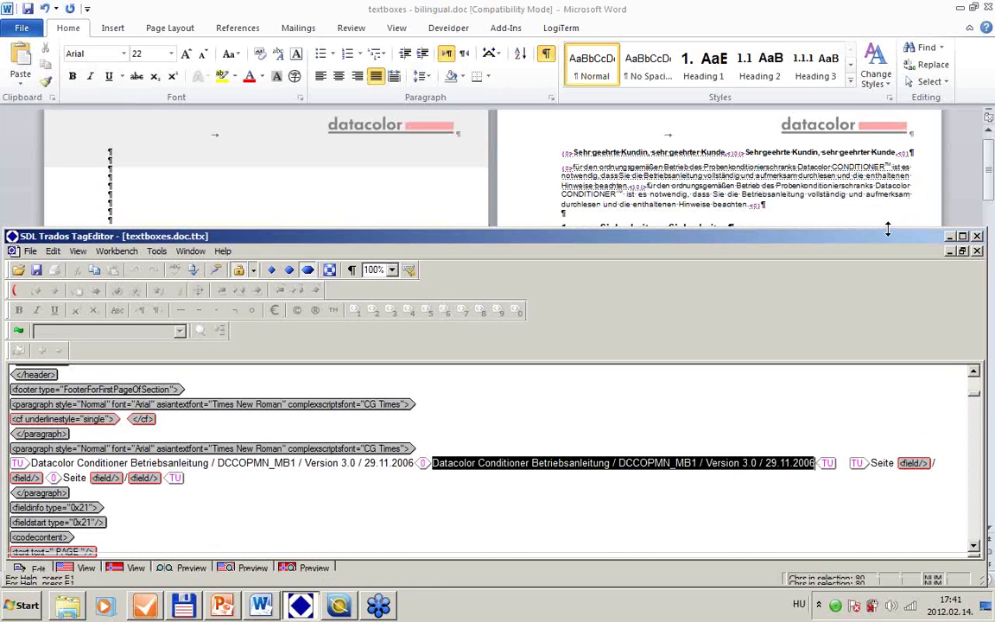
click(978, 238)
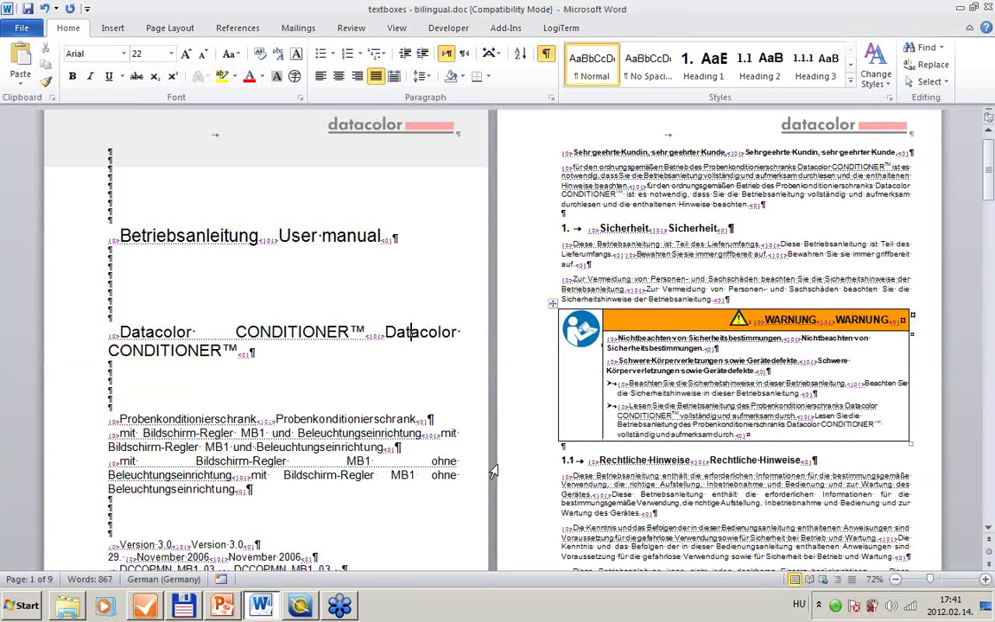
Launch memoQ, clear the file manager out of the way, and bring the memoQ dashboard to the front
click(183, 605)
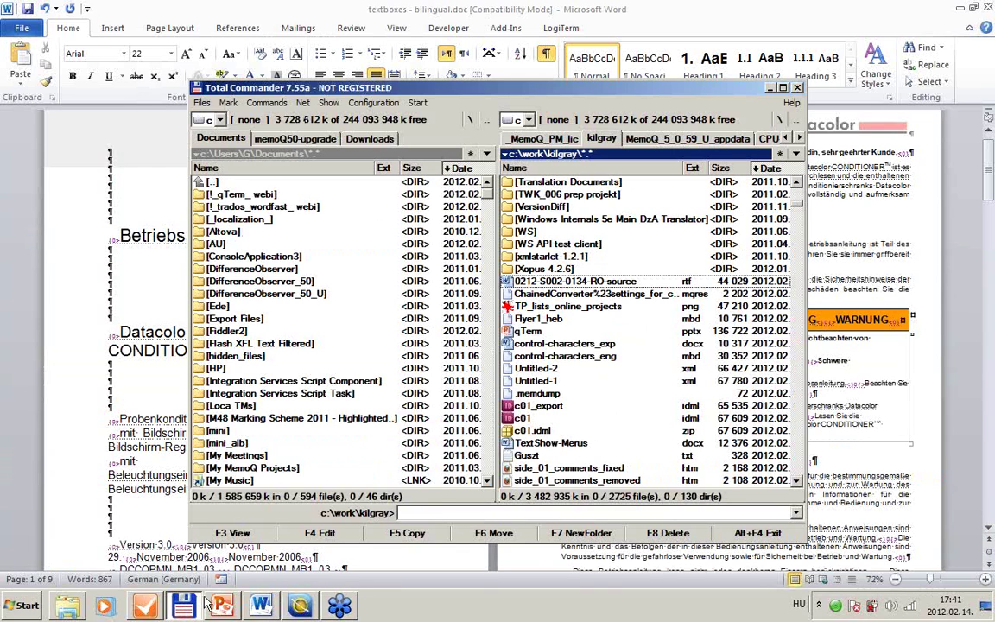
click(49, 611)
click(54, 222)
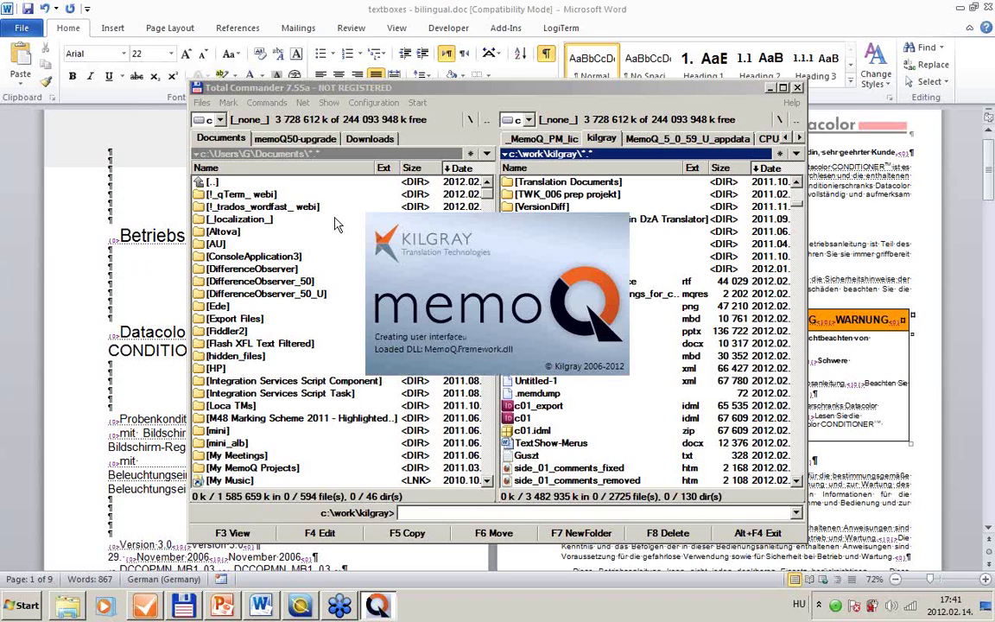
click(770, 89)
key(alt+Tab)
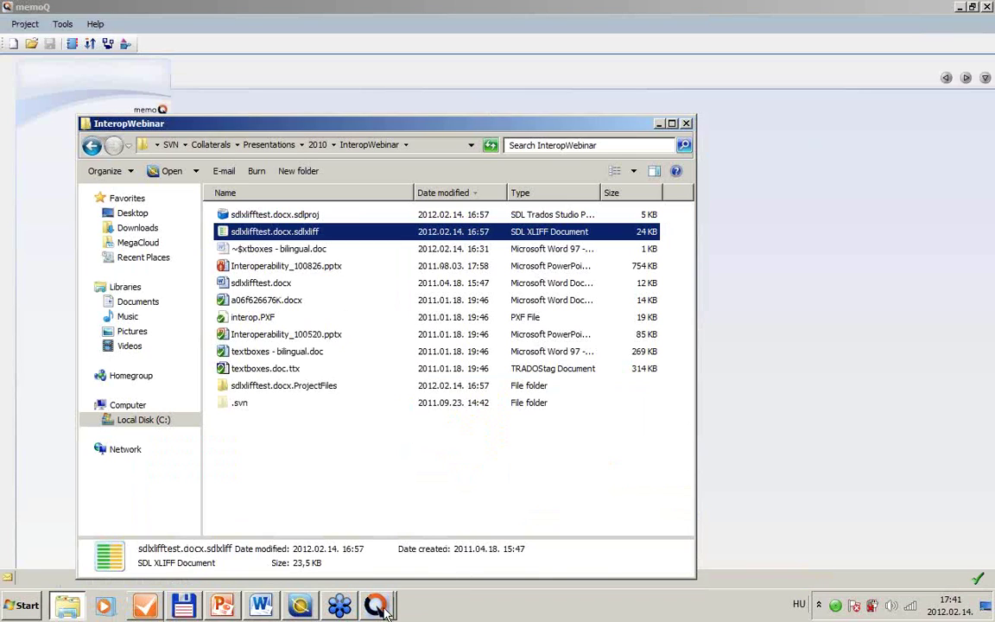
click(379, 605)
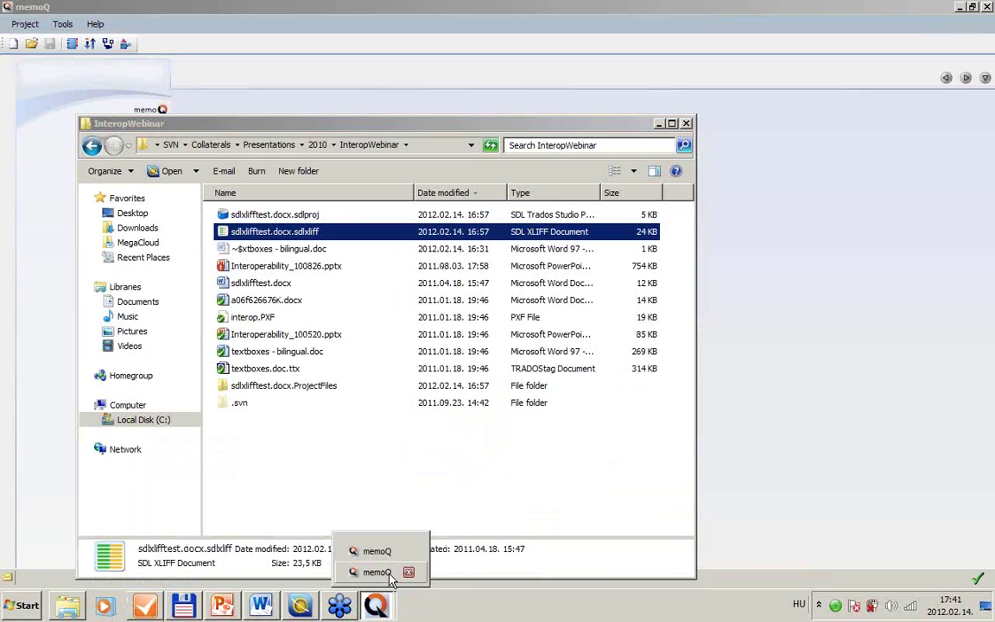
click(381, 572)
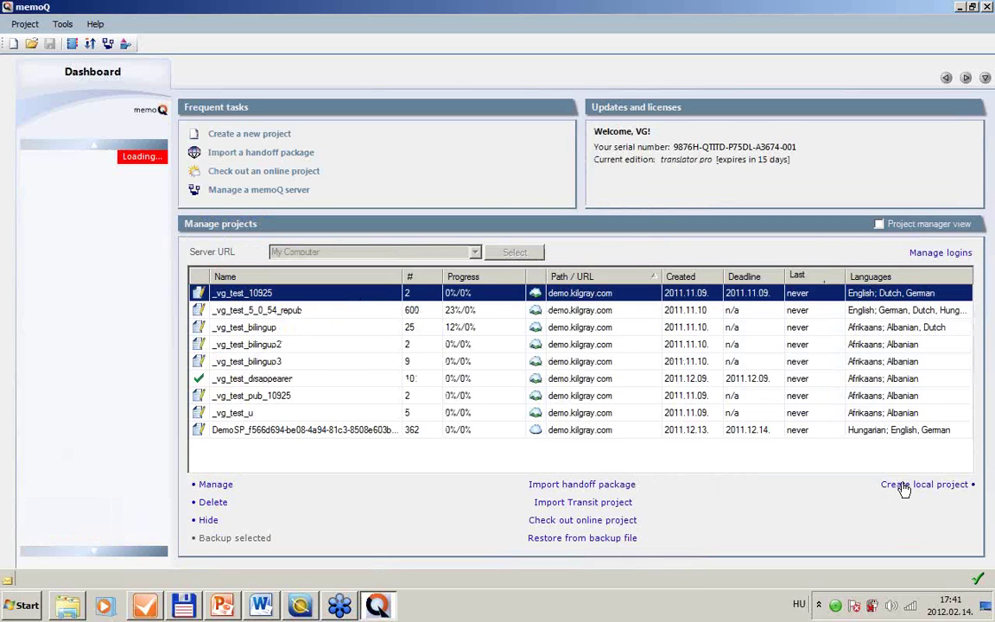
Start a new local project and name it "Trados and Wordfast webinar"
click(901, 485)
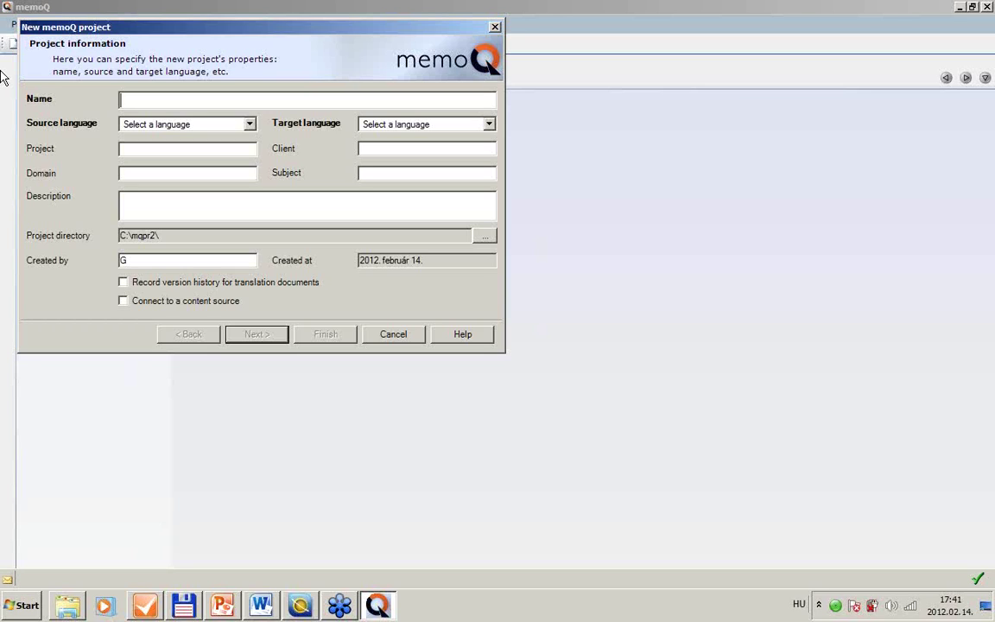
text(Trdo)
key(BackSpace)
key(BackSpace)
text(ados)
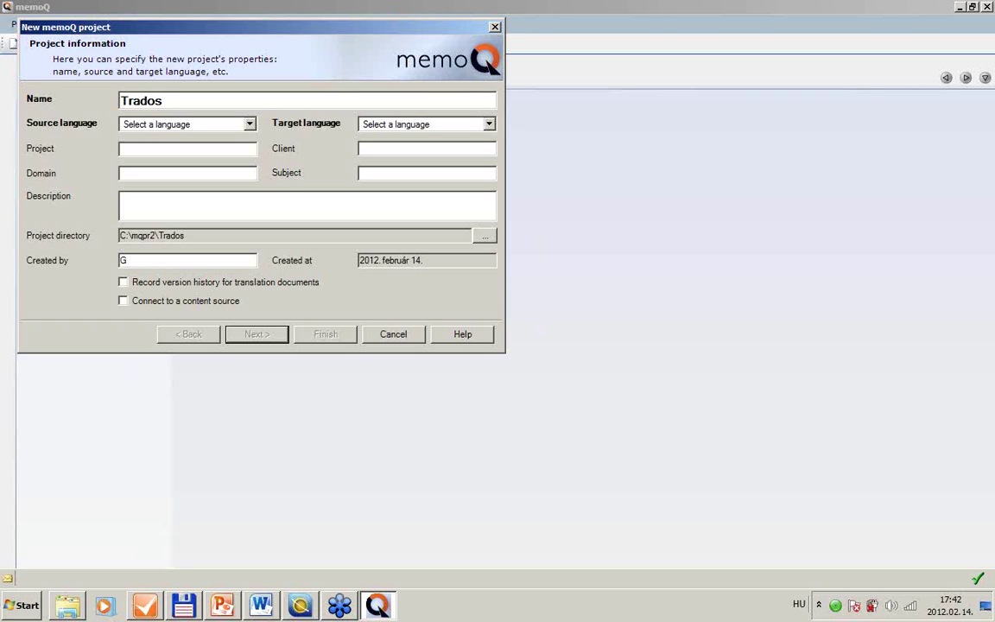
text( and Wor)
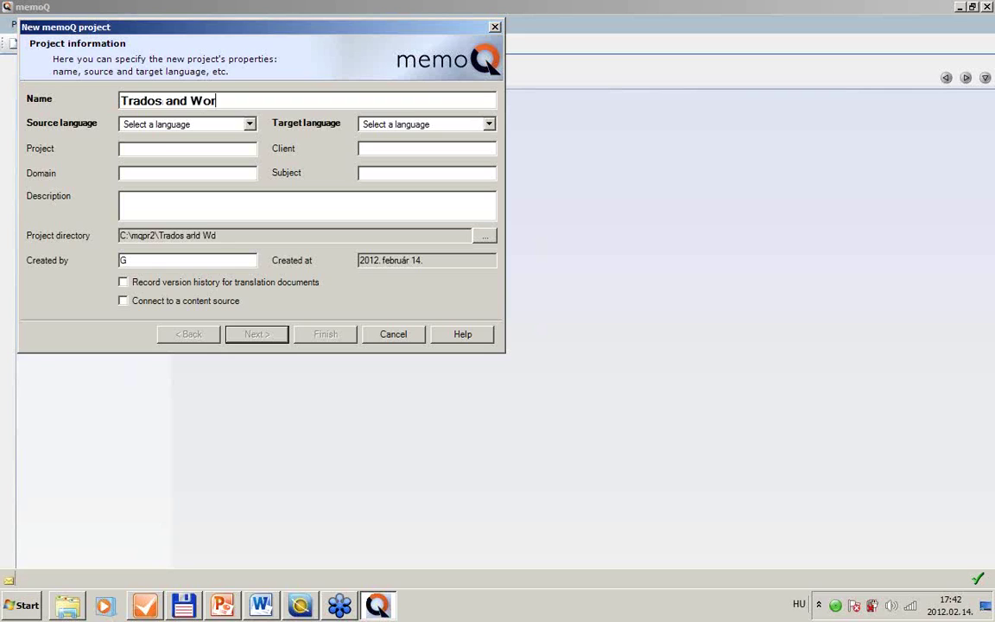
text(dfast we)
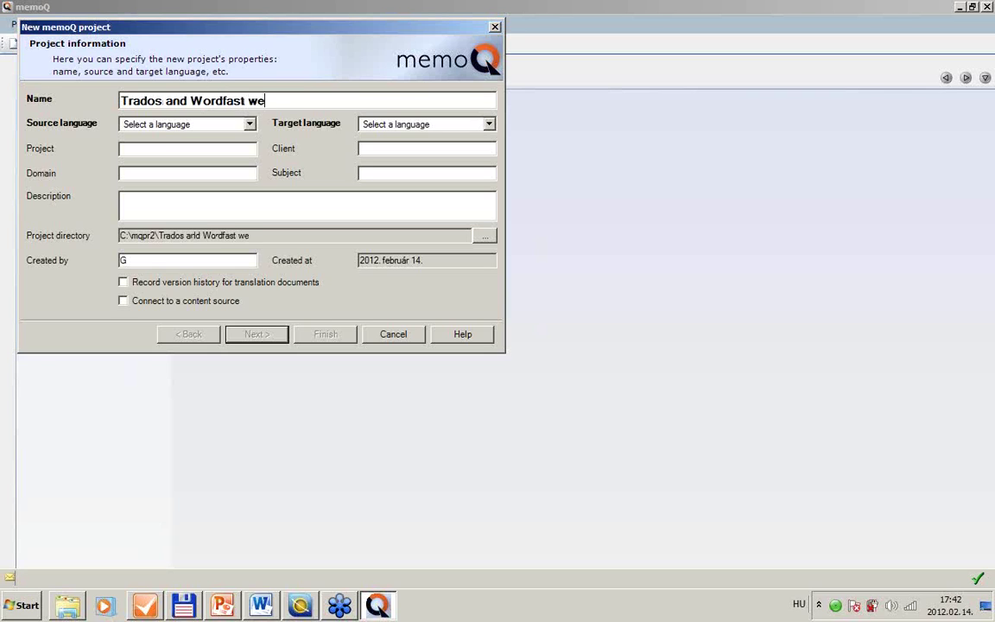
text(binar)
key(Tab)
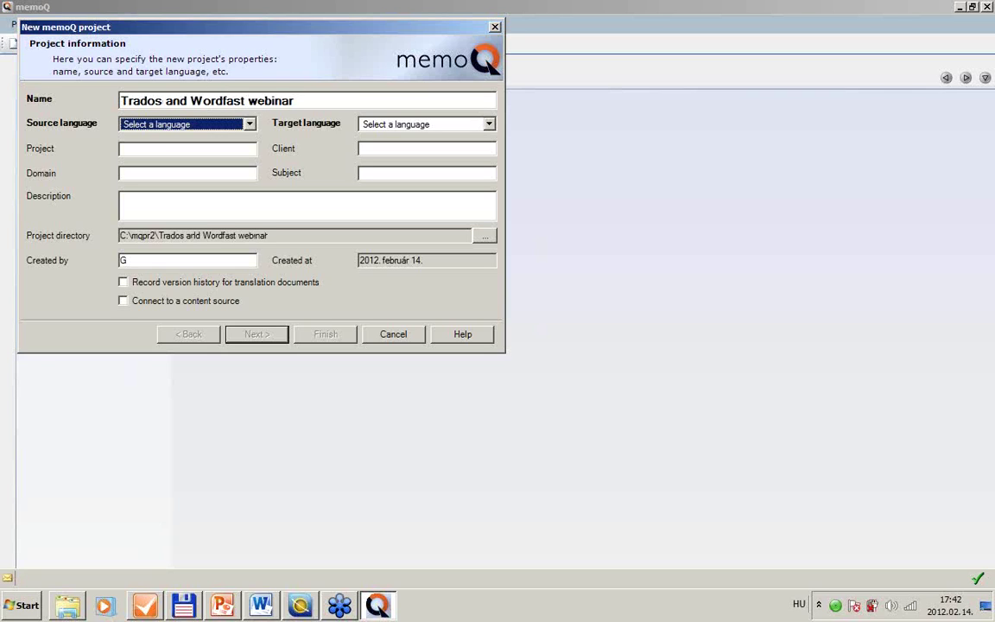
Set the new project's source language to English and target language to German, then finish creating it with the remaining defaults
key(g)
key(Tab)
key(shift+Tab)
key(g)
key(e)
key(Tab)
key(g)
key(g)
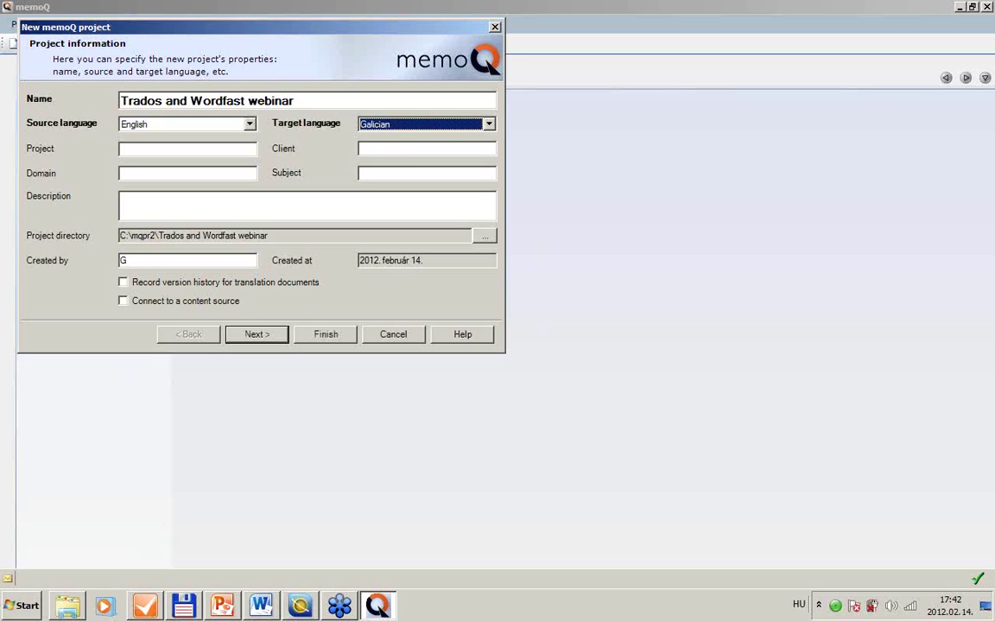
key(g)
key(g)
click(335, 337)
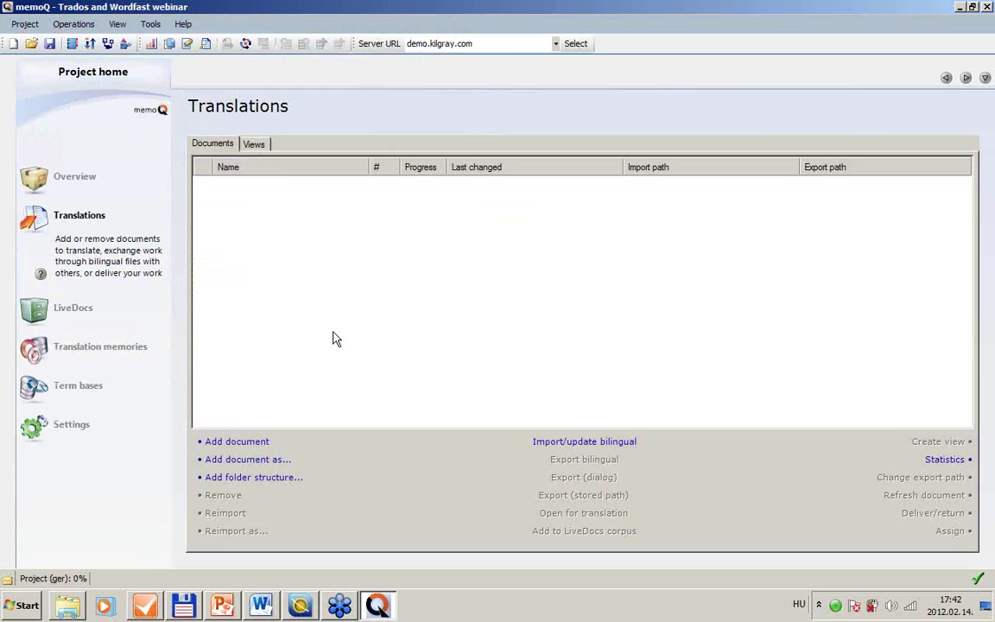
Import textboxes.doc.ttx from the InteropWebinar folder into the project's translation documents
click(61, 551)
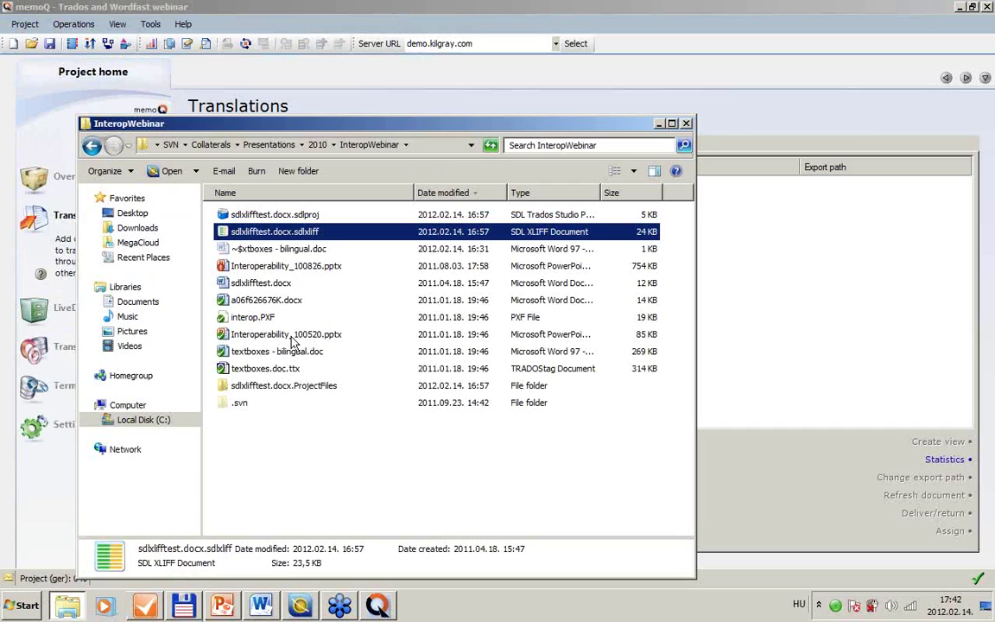
click(291, 369)
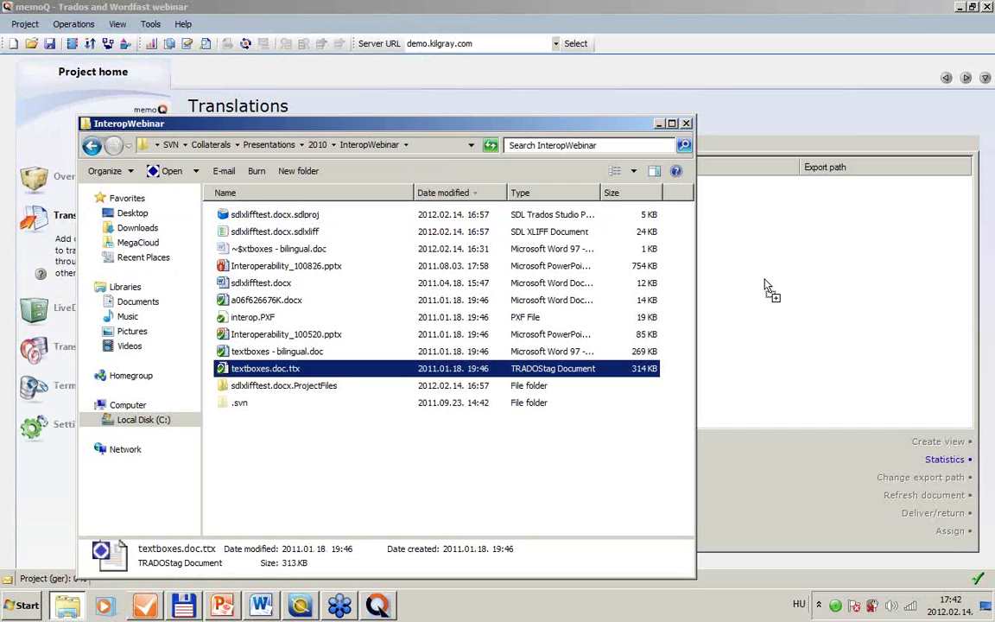
click(638, 143)
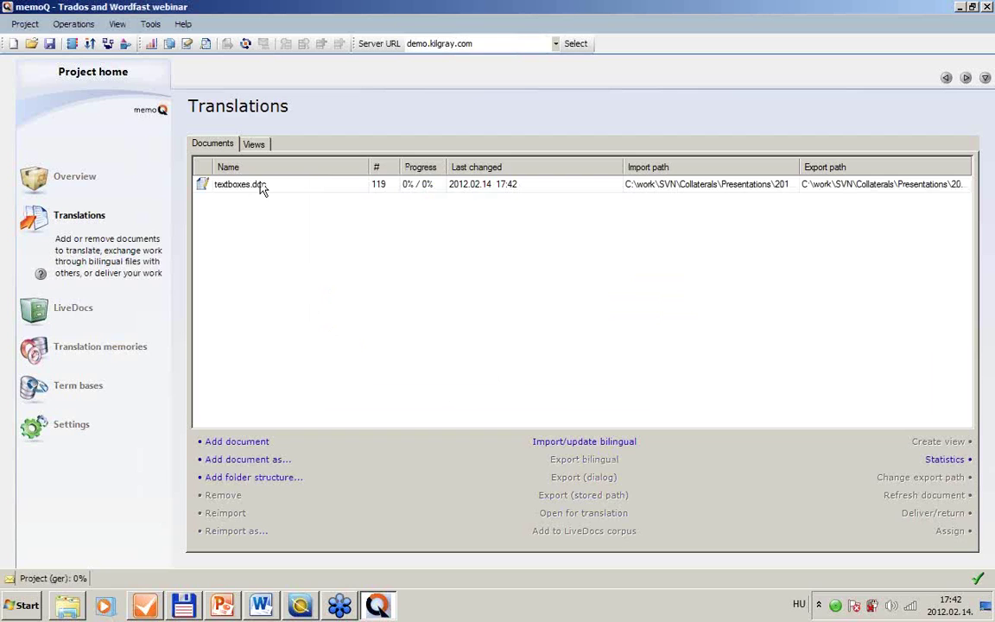
Open the imported textboxes.doc for translation and widen the translation grid against the translation results pane
click(261, 188)
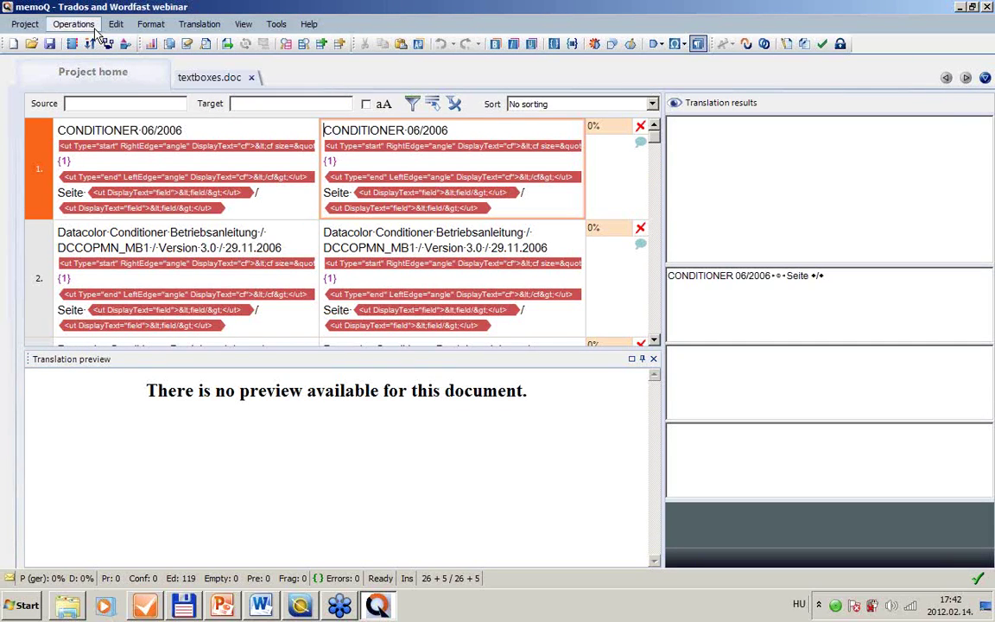
click(150, 24)
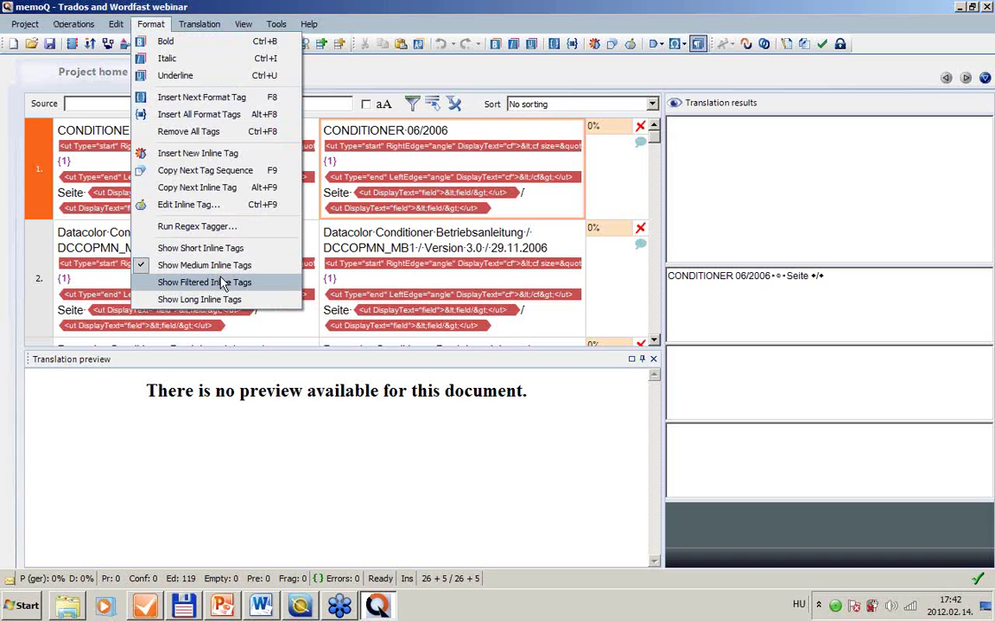
click(458, 151)
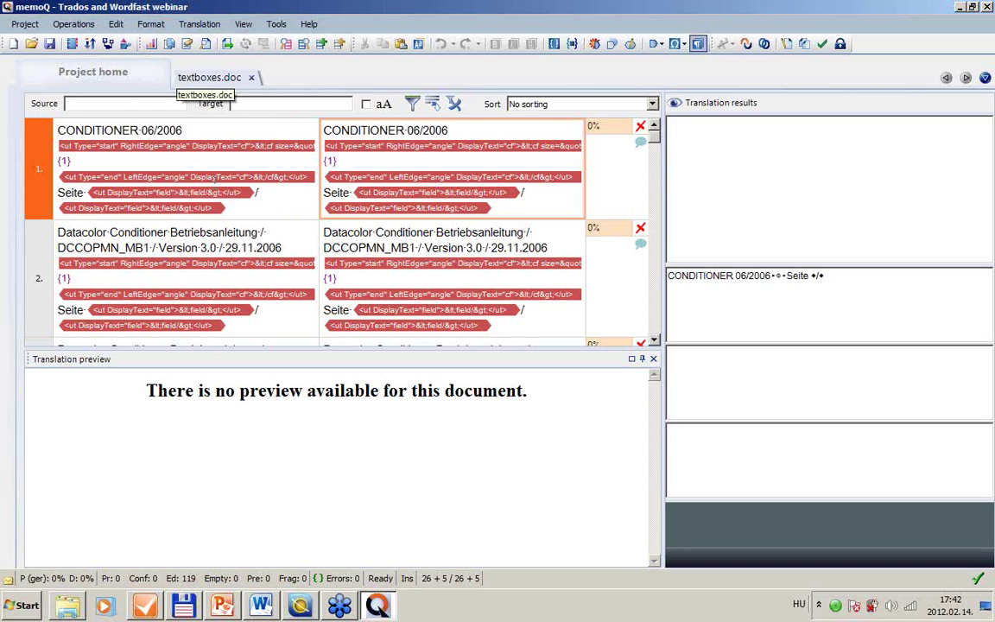
drag(668, 164, 775, 145)
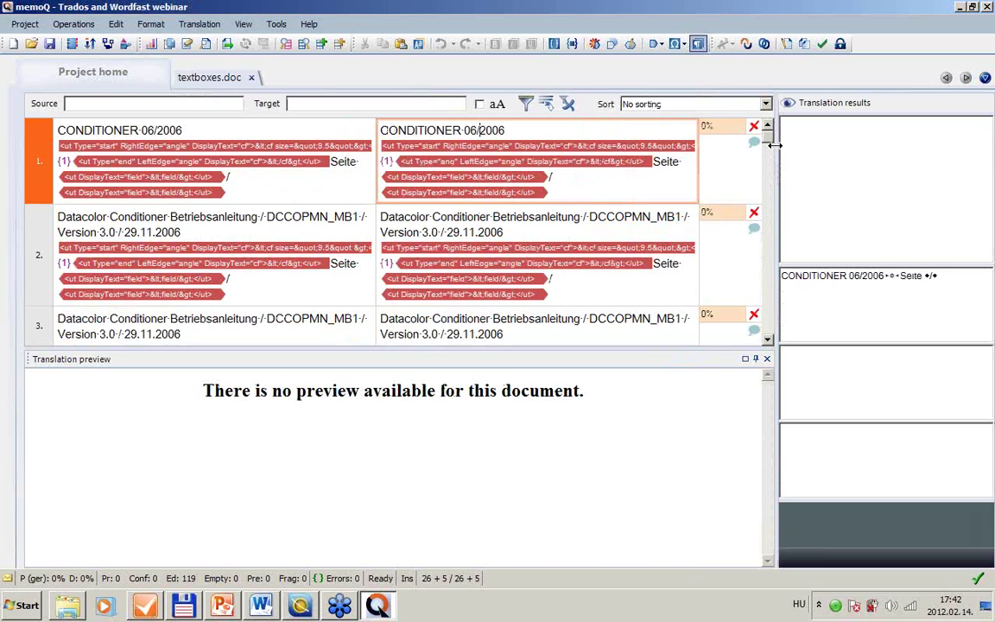
Switch the inline tag display to filtered tags and place the cursor before the first tag in segment 2's target
click(84, 25)
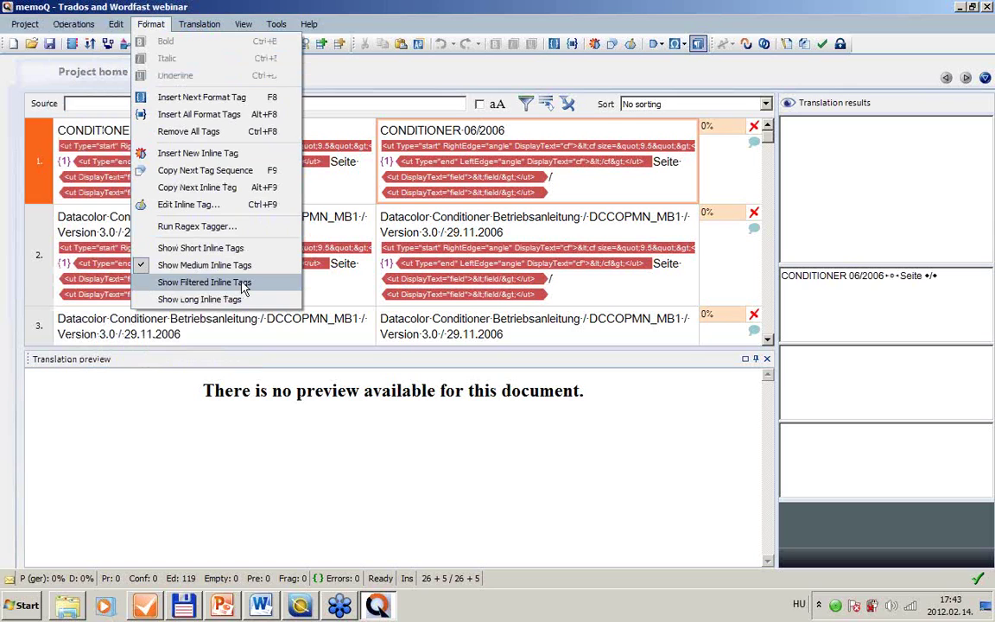
click(214, 283)
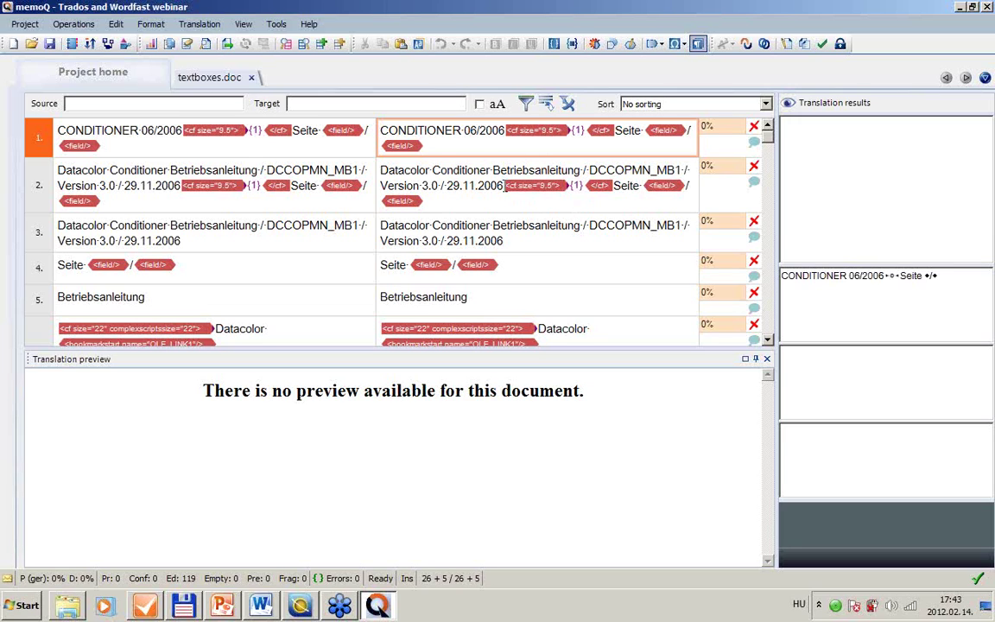
click(505, 185)
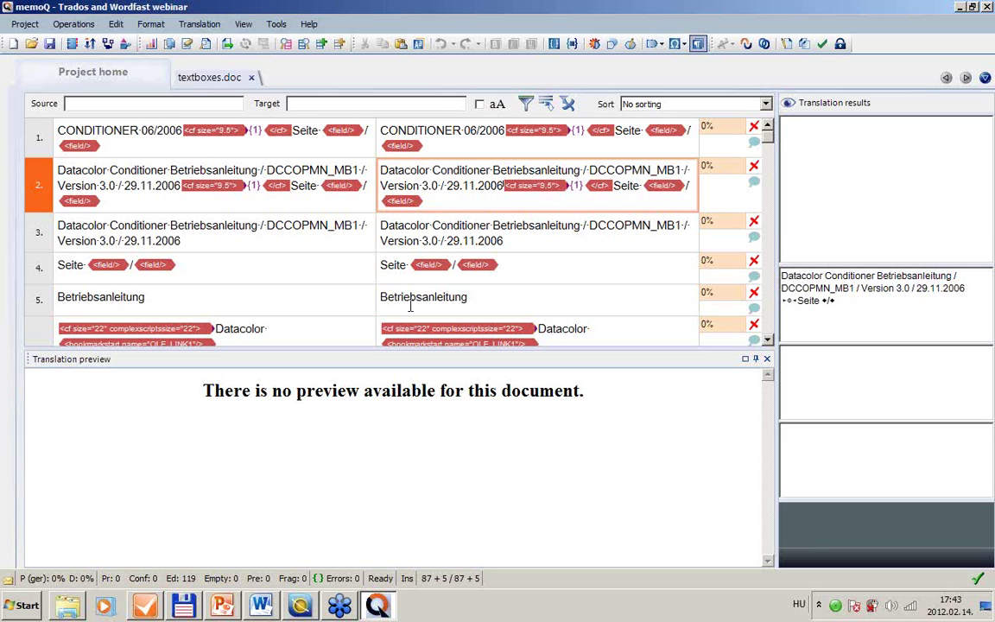
Return to the project's document list, place the InteropWebinar folder window beside it, and select textboxes - bilingual.doc
click(95, 73)
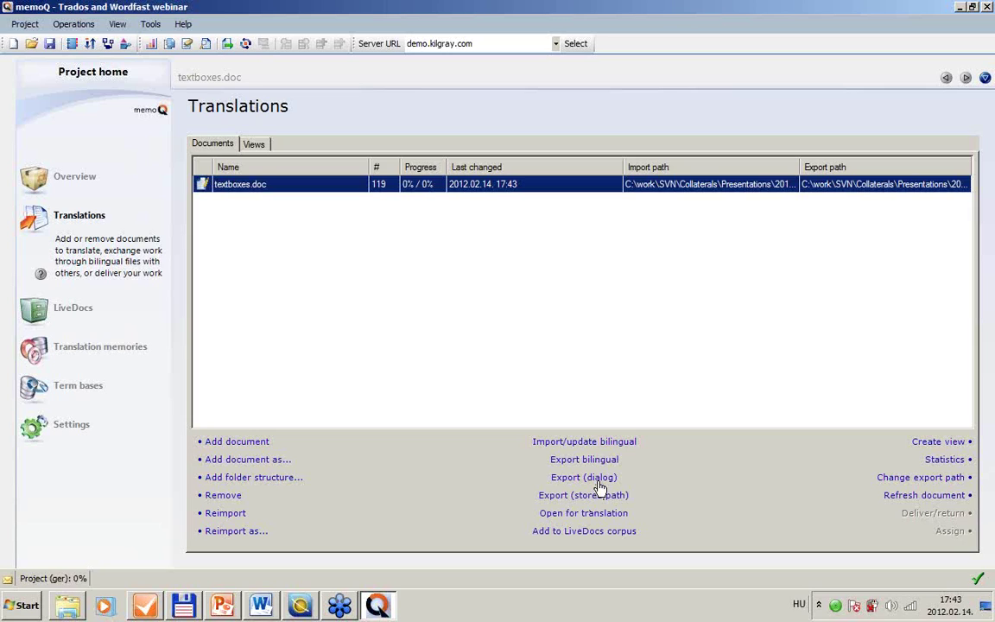
click(184, 609)
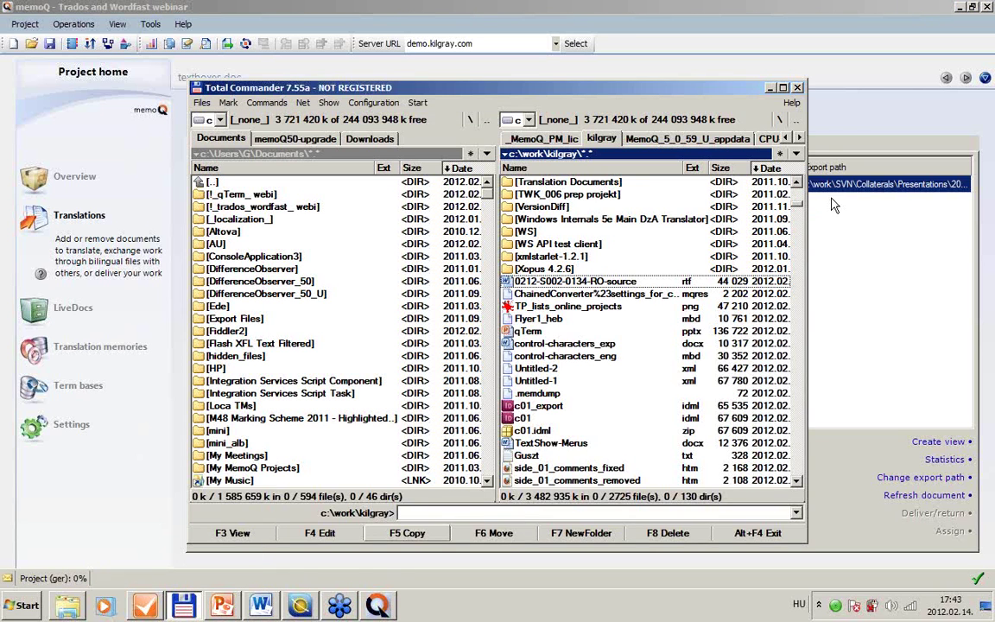
click(772, 88)
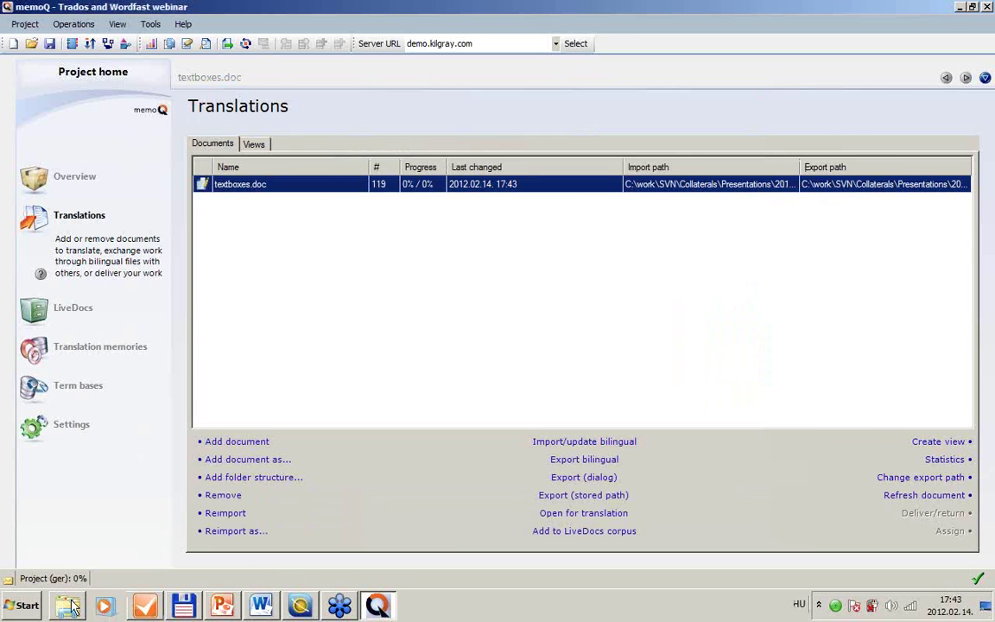
click(70, 607)
drag(414, 131, 858, 103)
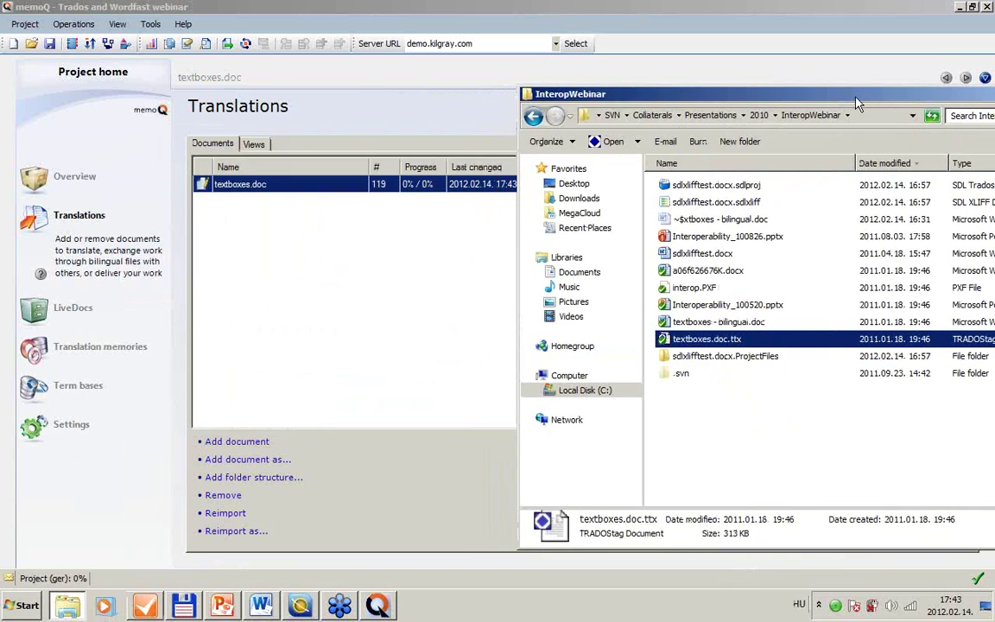
click(747, 323)
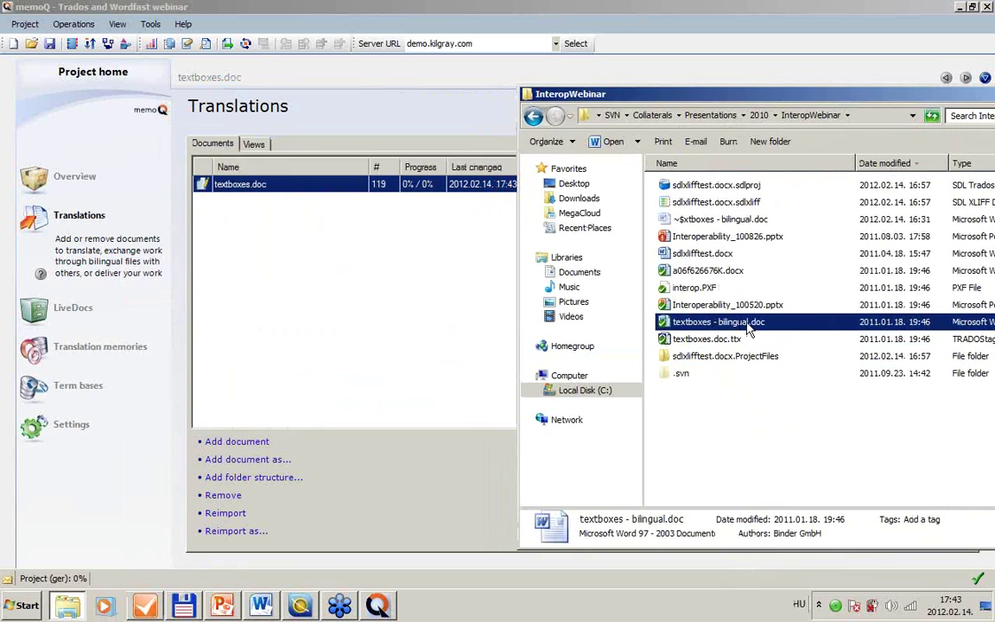
mouse_move(748, 324)
mouse_down()
mouse_move(516, 329)
mouse_move(294, 279)
mouse_move(718, 343)
mouse_move(736, 324)
mouse_up()
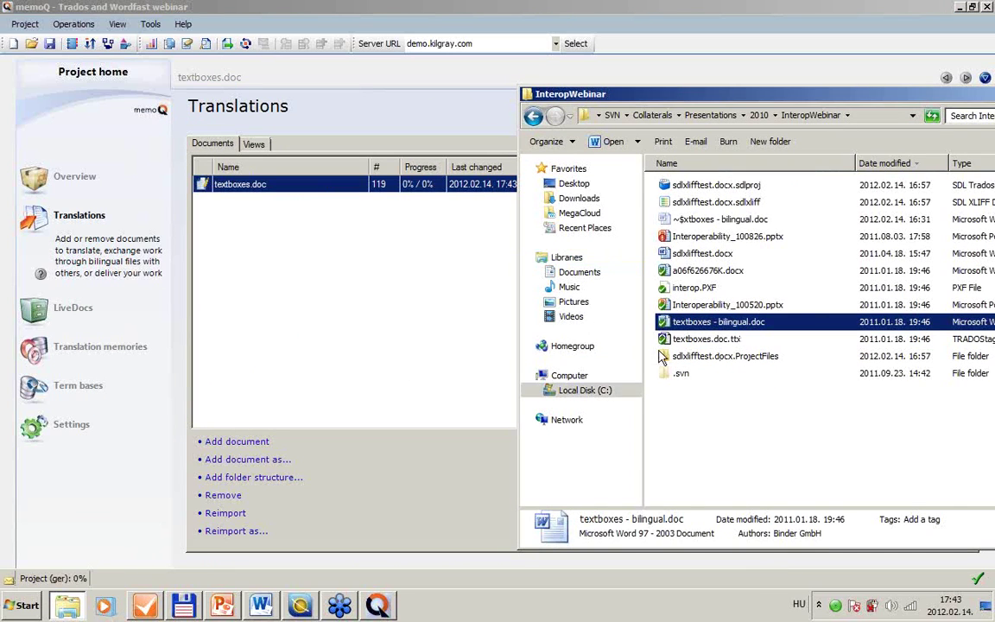
Switch to Word and review the segmented source and target text in textboxes - bilingual.doc
click(263, 606)
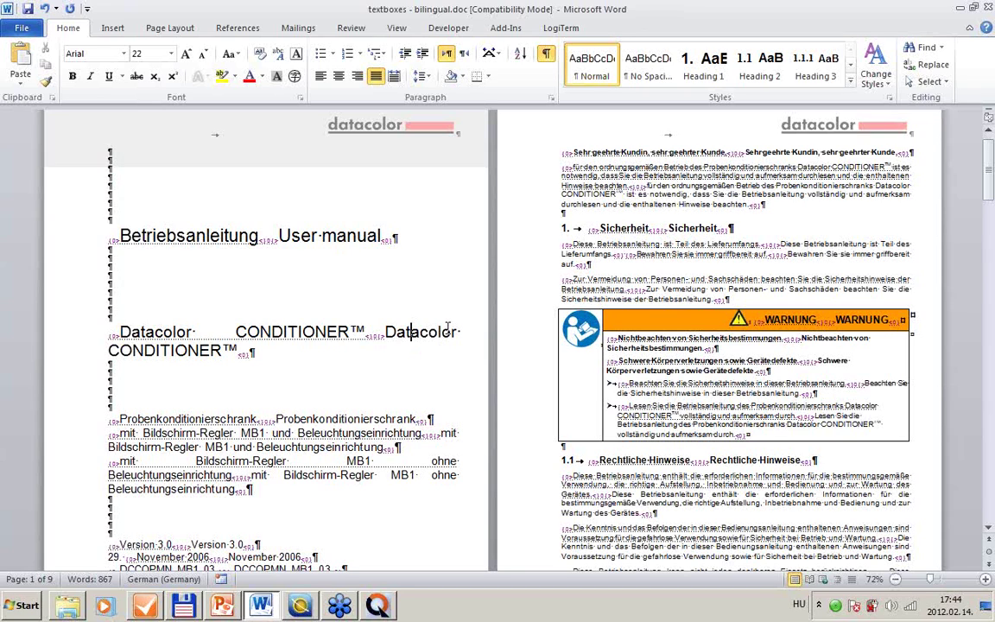
click(182, 607)
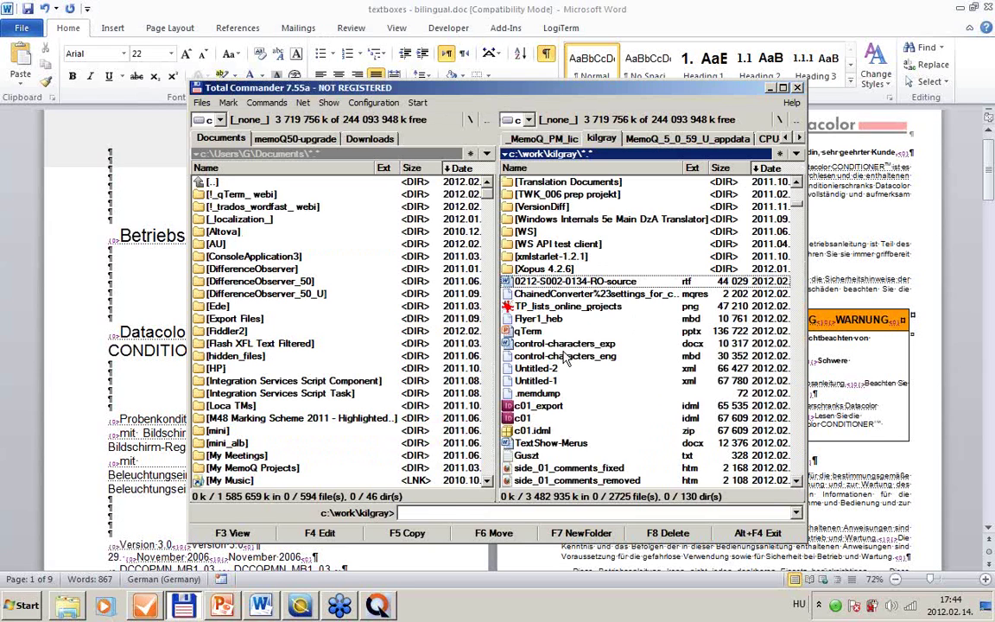
click(770, 87)
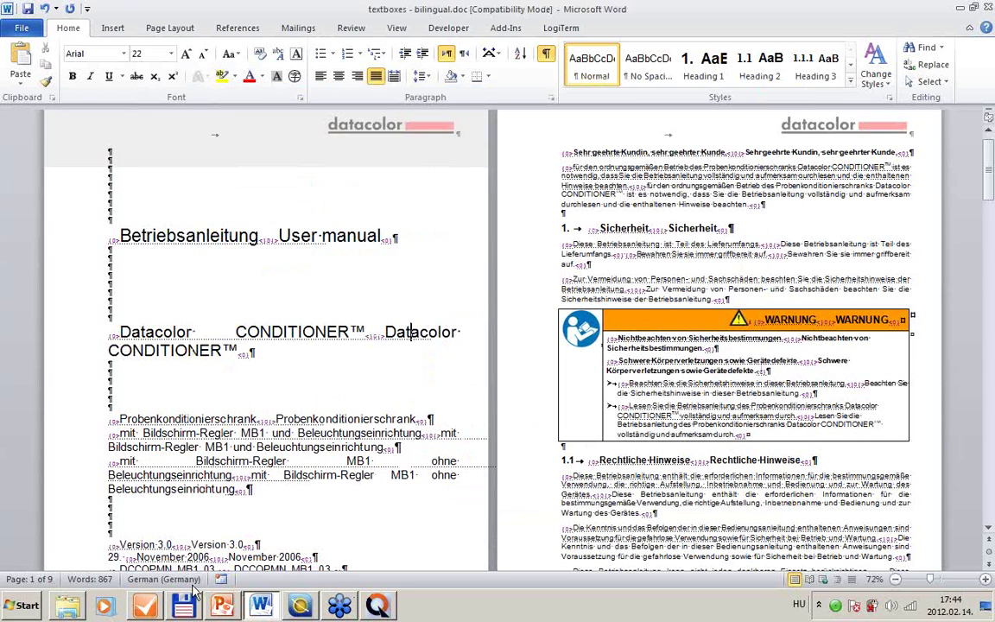
Import textboxes - bilingual.doc from the InteropWebinar folder into the memoQ project and open it for translation
click(68, 605)
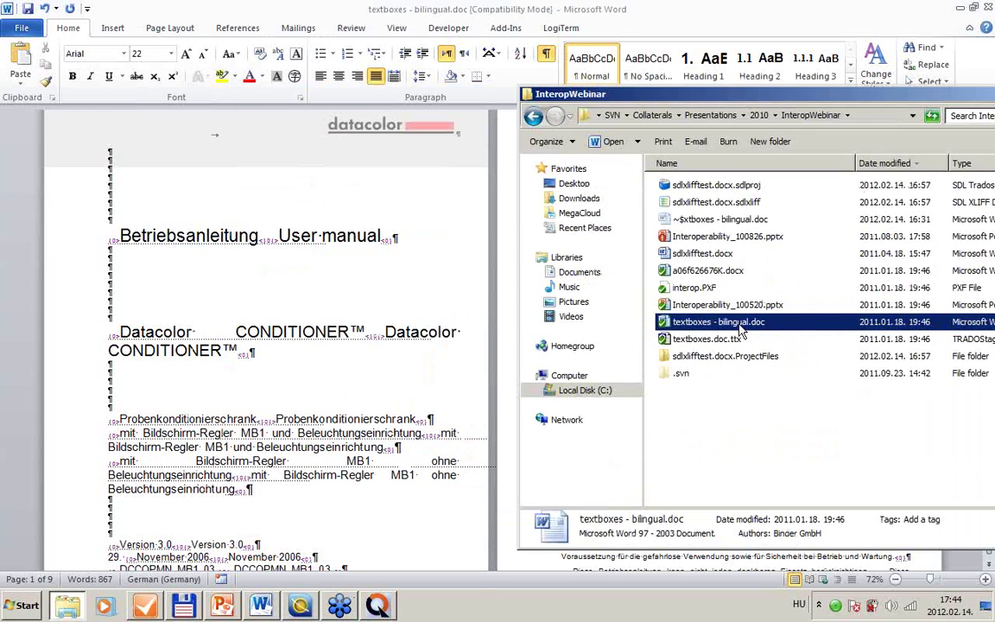
drag(738, 331, 288, 272)
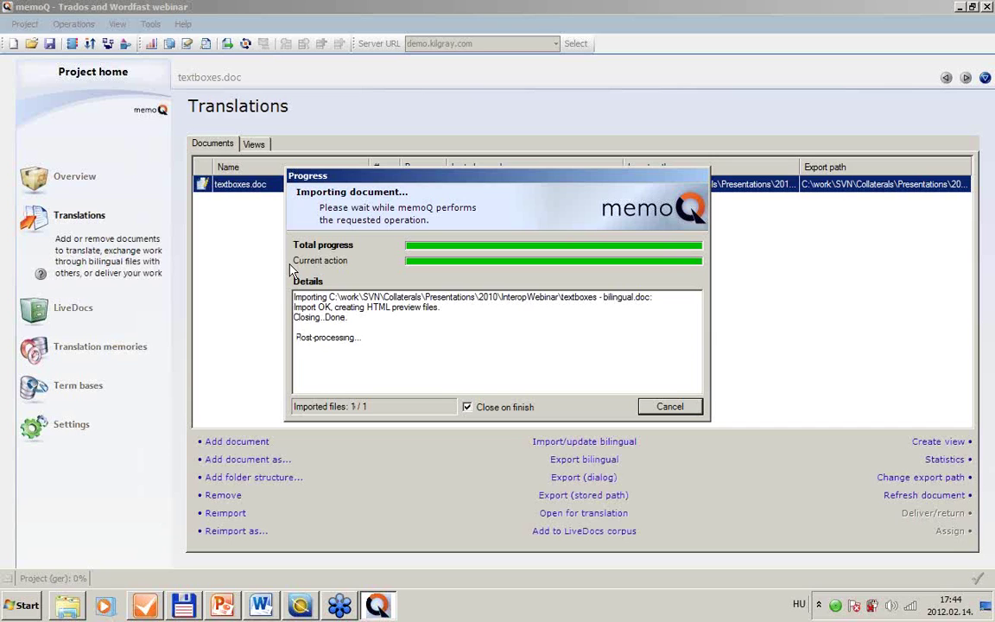
double_click(274, 206)
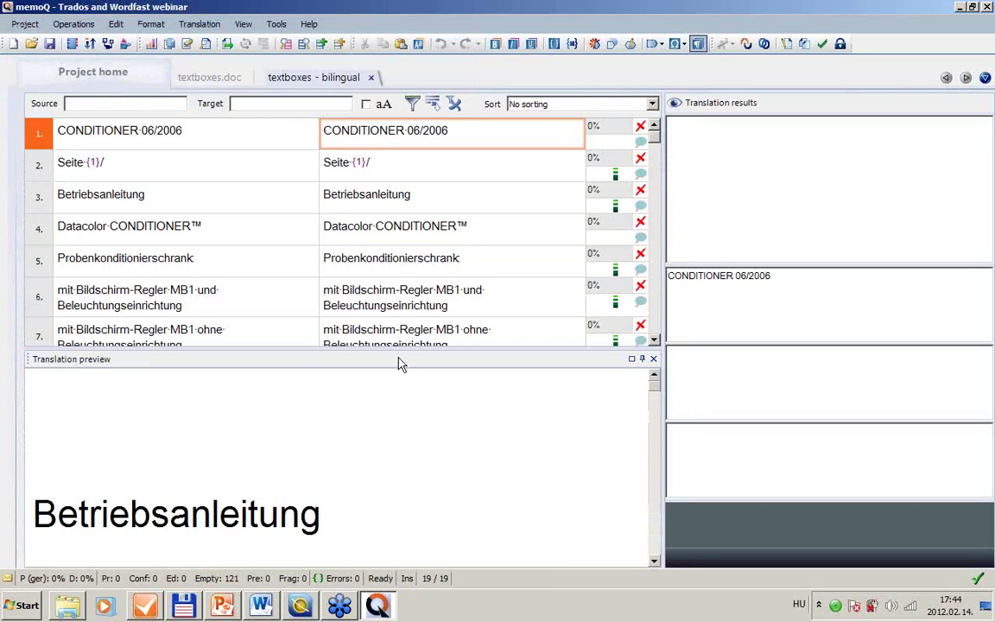
Enlarge the translation preview of textboxes - bilingual and compare it with the segments, checking the tag in segment 2
drag(406, 353, 408, 316)
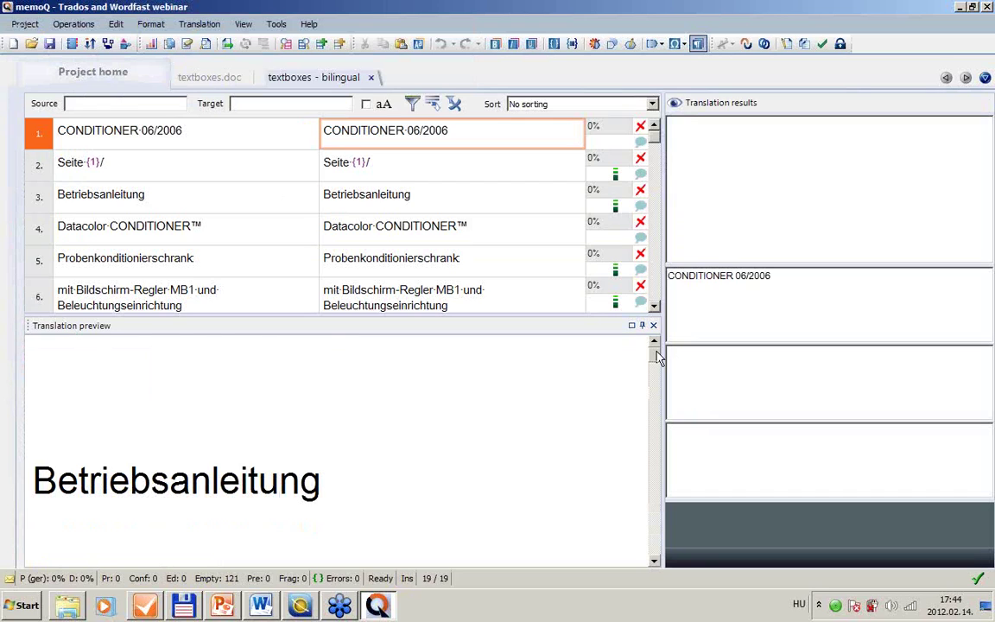
scroll(657, 357, down, 3)
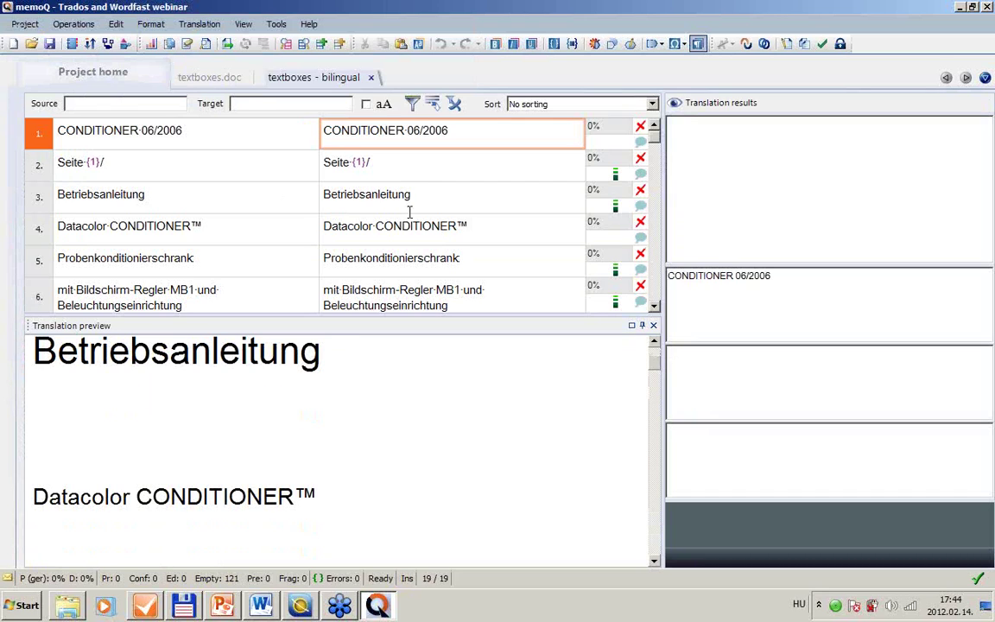
click(375, 156)
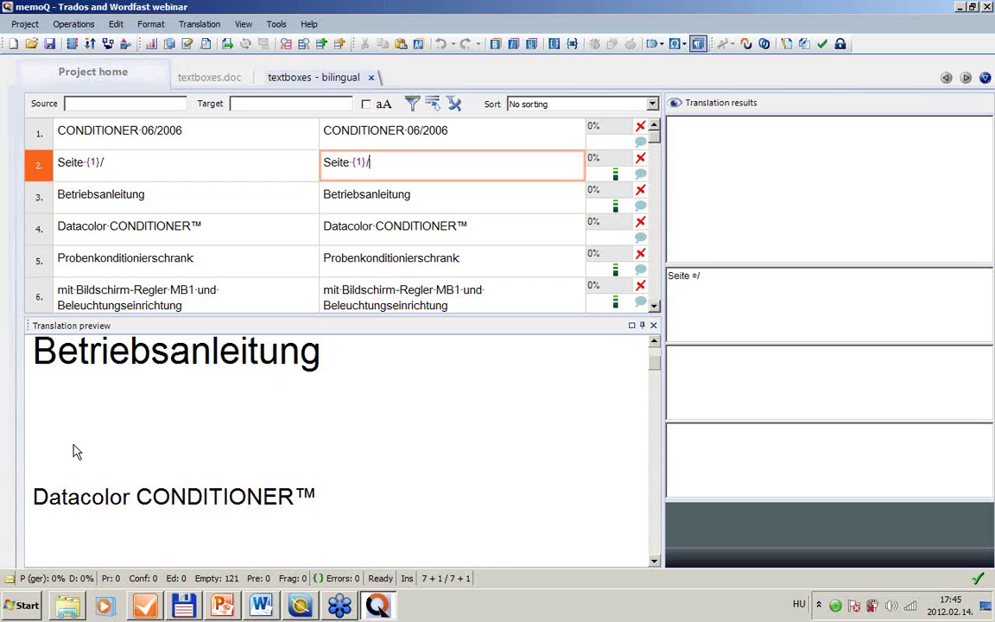
Review the TRADOS-compatible bilingual DOC options in the bilingual export wizard for textboxes - bilingual, then cancel without exporting
click(135, 76)
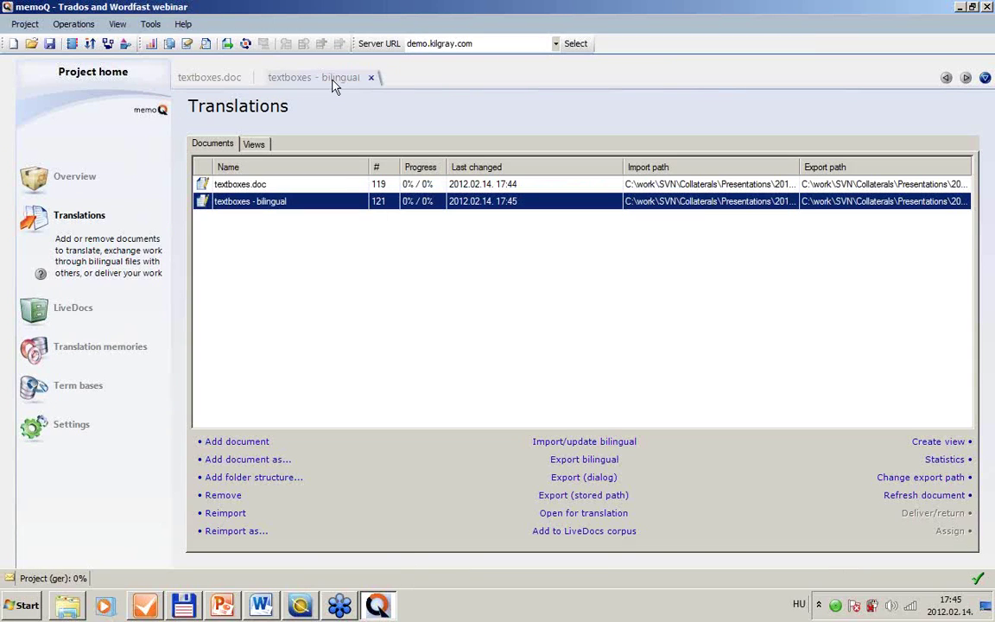
click(584, 459)
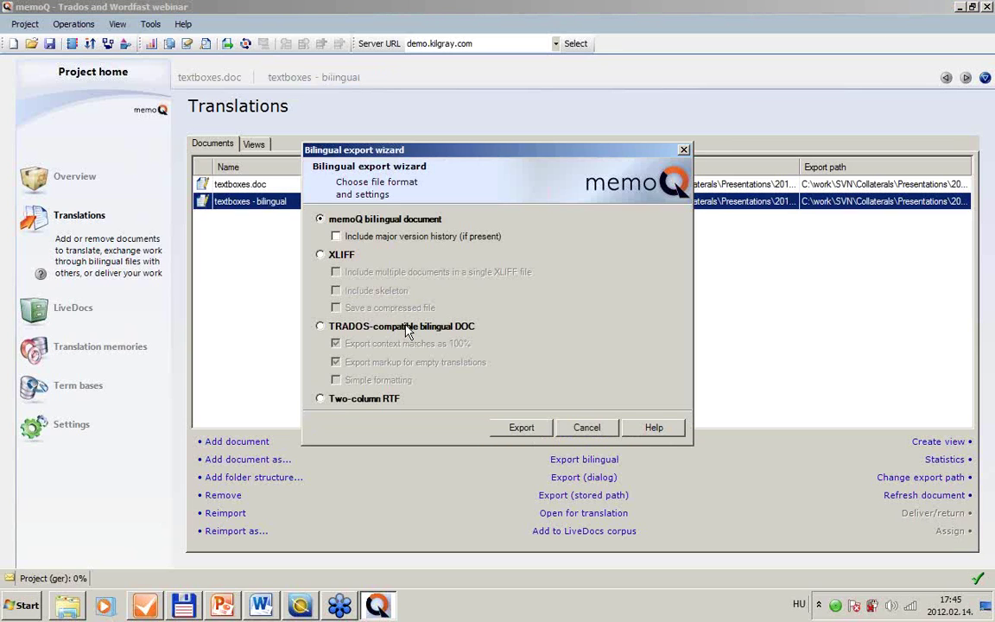
click(409, 328)
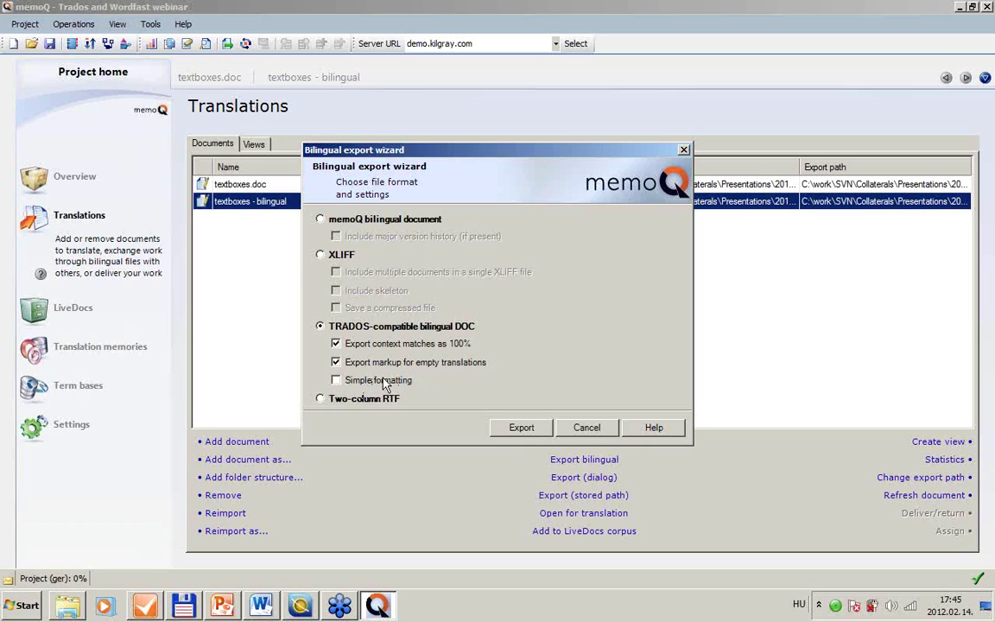
click(589, 429)
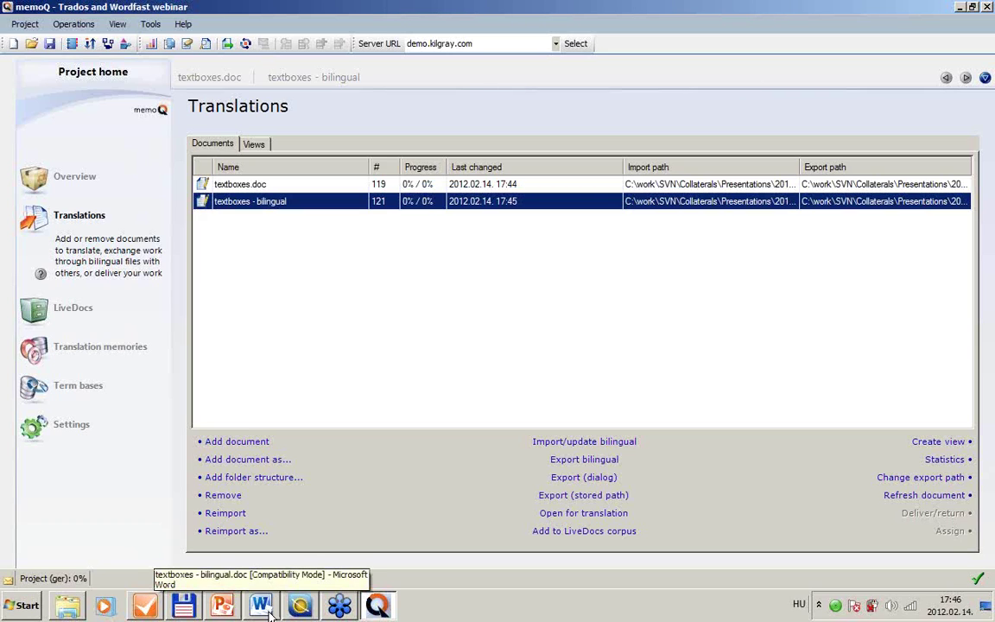
Find and launch Wordfast with the application launcher, searching for "wordf"
key(alt+space)
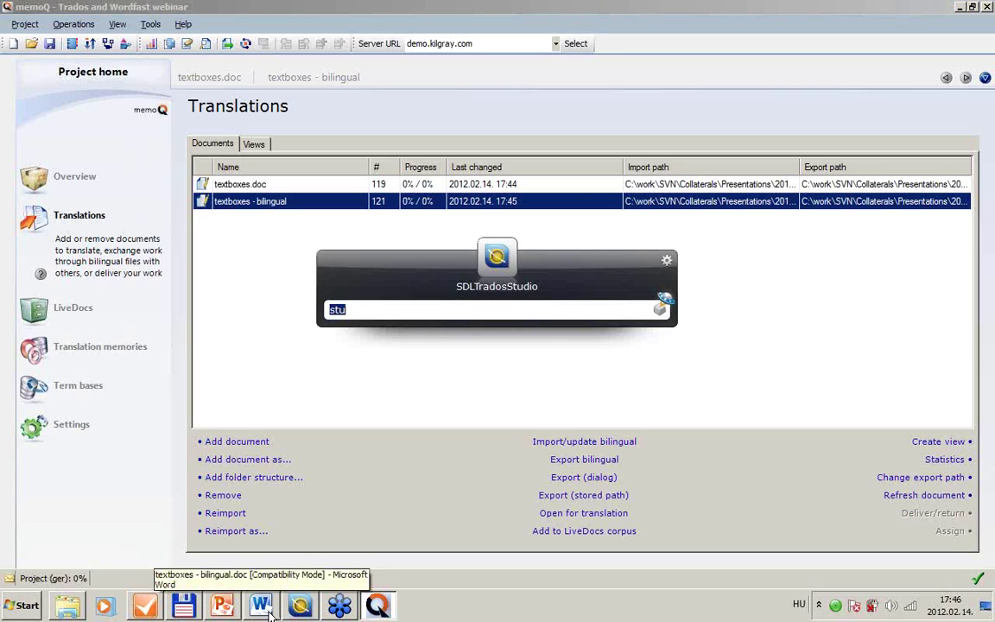
text(wordf)
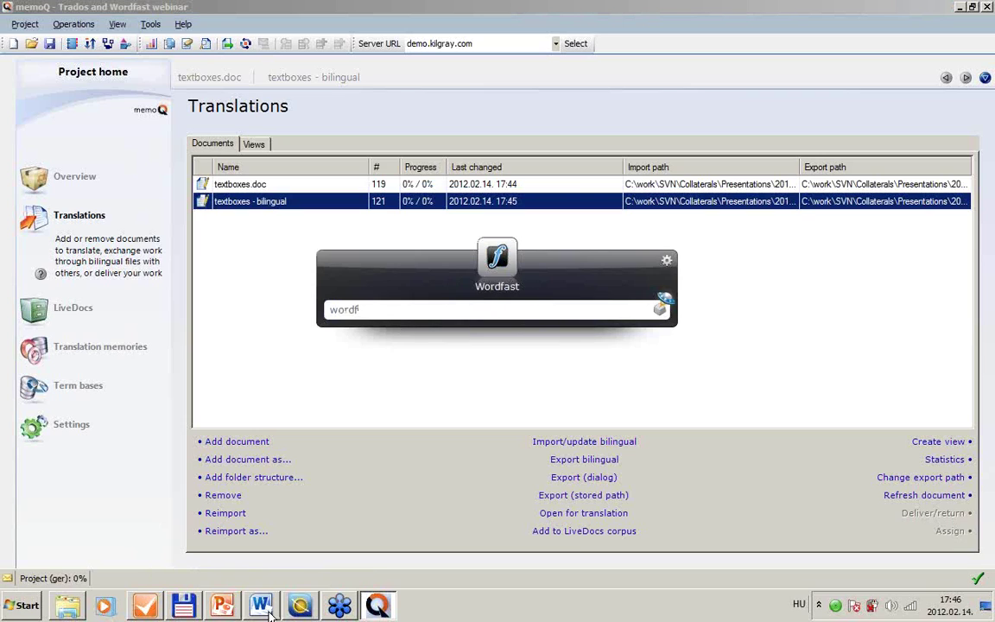
key(Return)
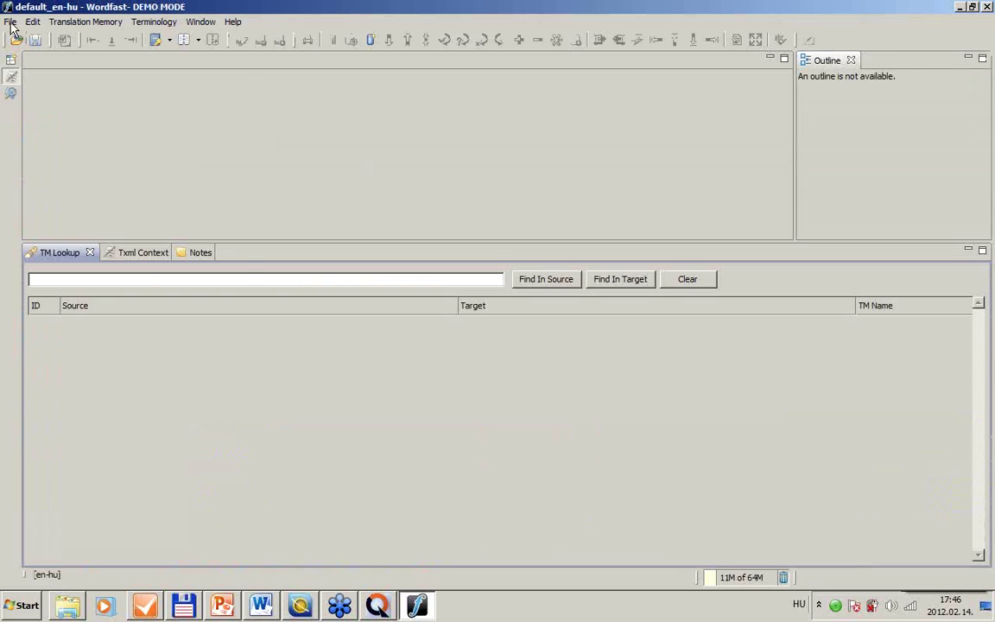
Open sig-clean.html from the kilgray folder in Wordfast and enlarge the segment table to show all its segments
click(10, 23)
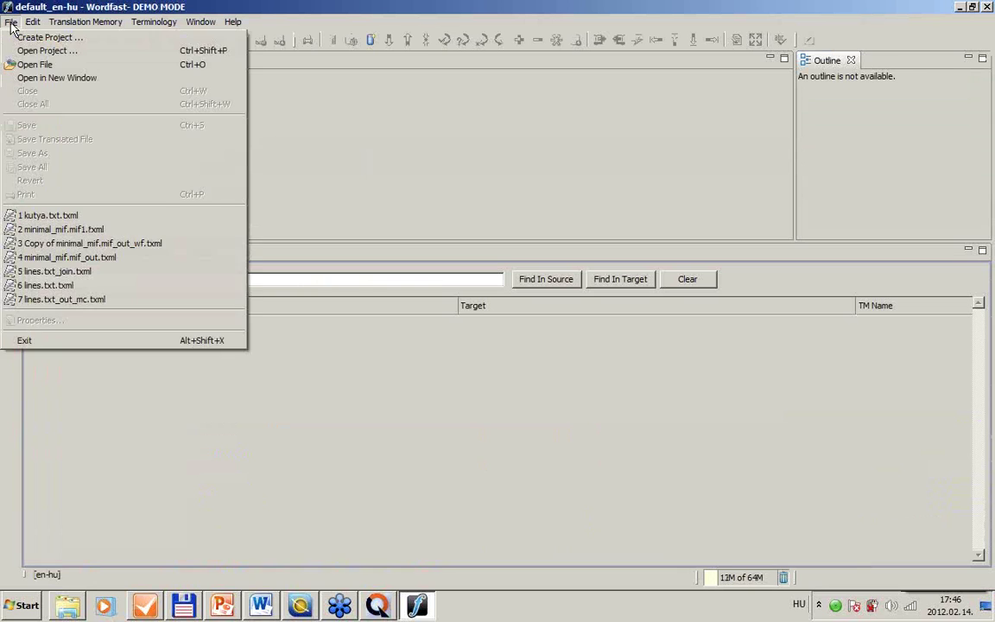
click(49, 70)
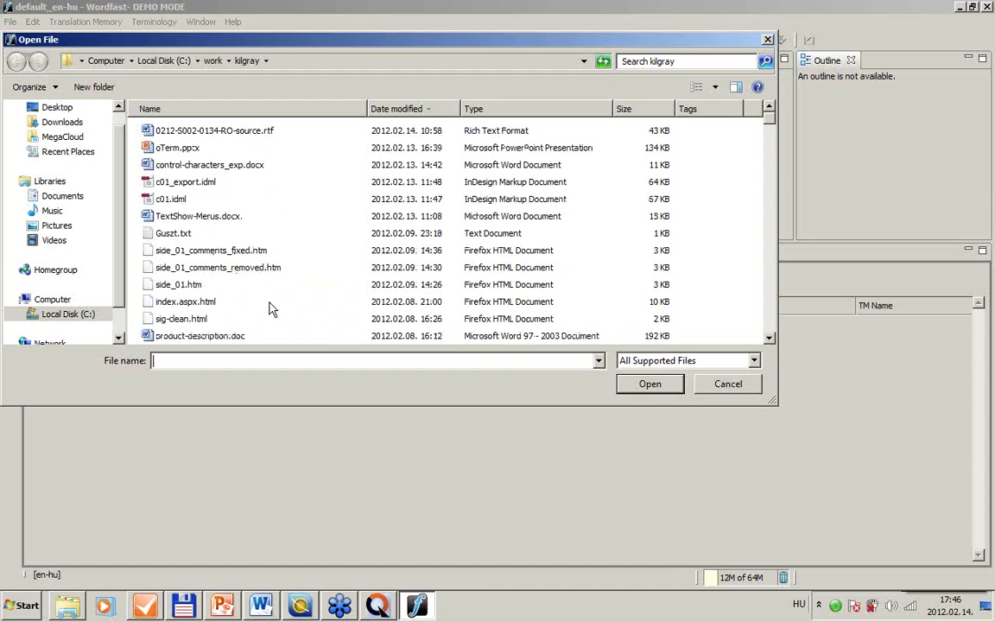
double_click(181, 319)
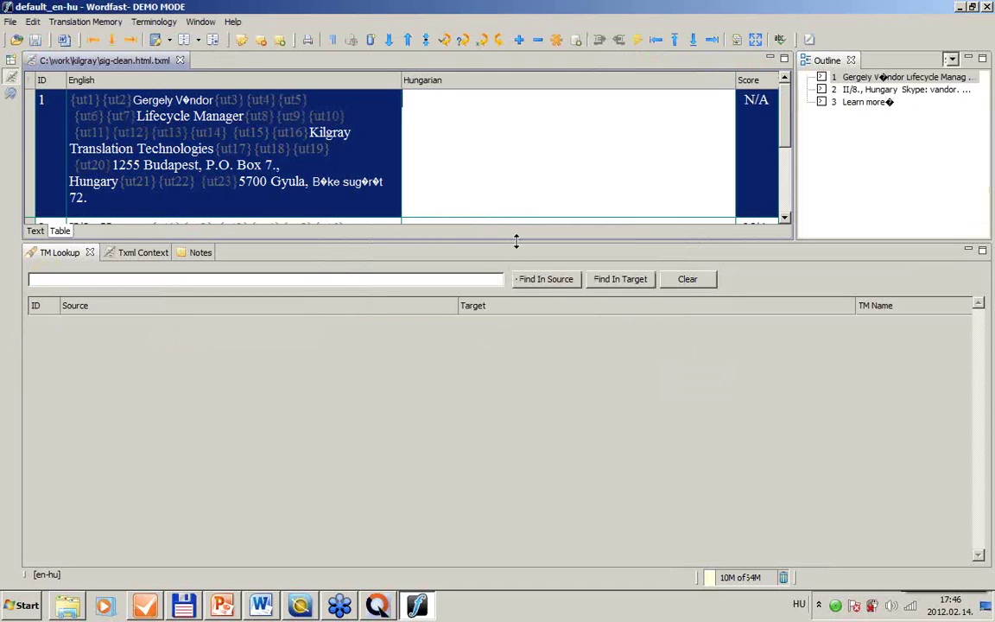
drag(518, 238, 516, 373)
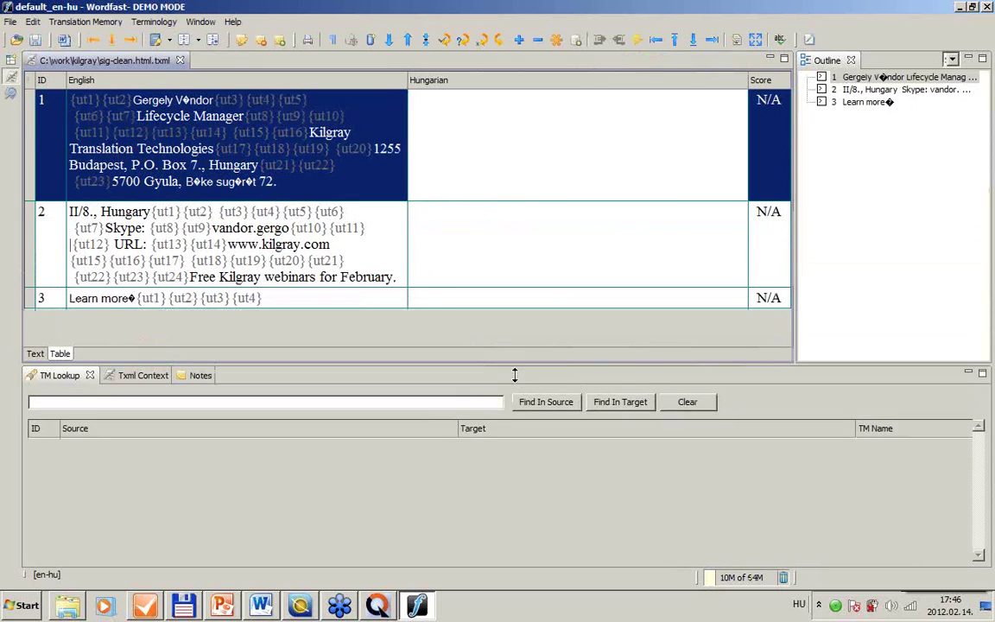
Save the document as Copy of sig-clean.html.txml in the kilgray folder
click(10, 21)
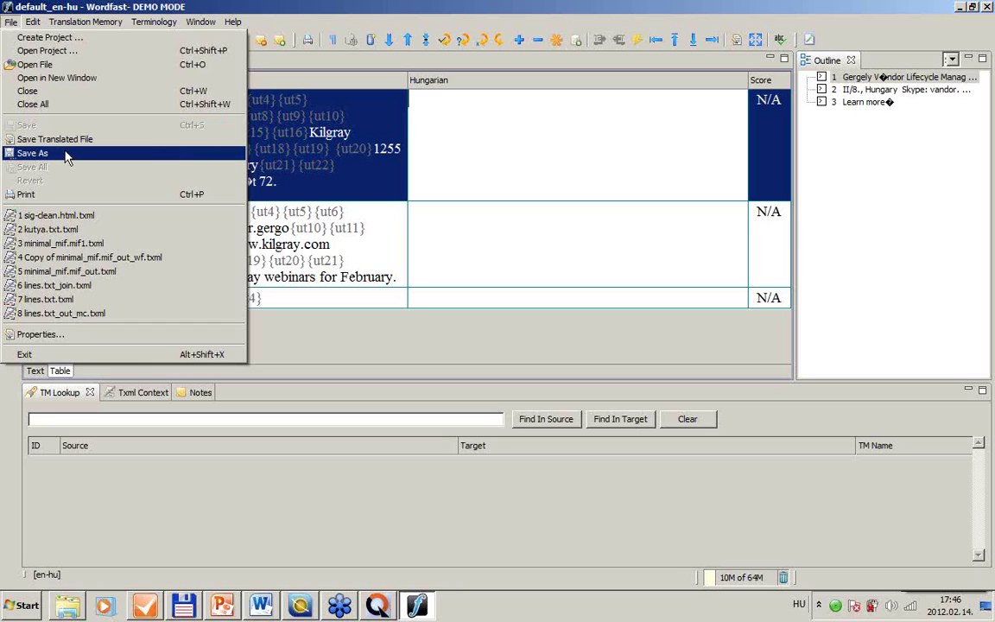
click(67, 157)
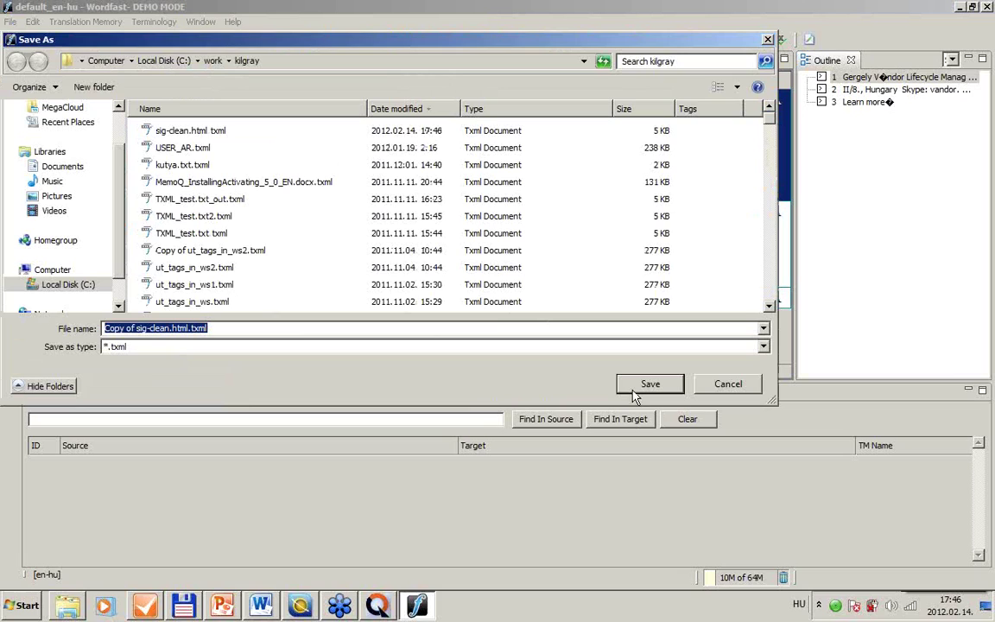
click(67, 122)
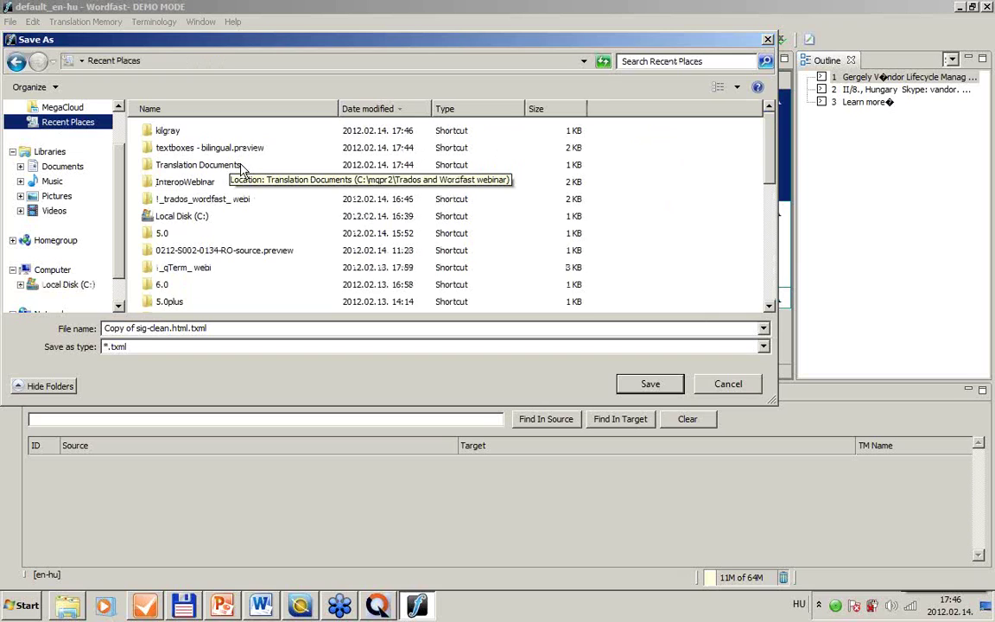
double_click(206, 182)
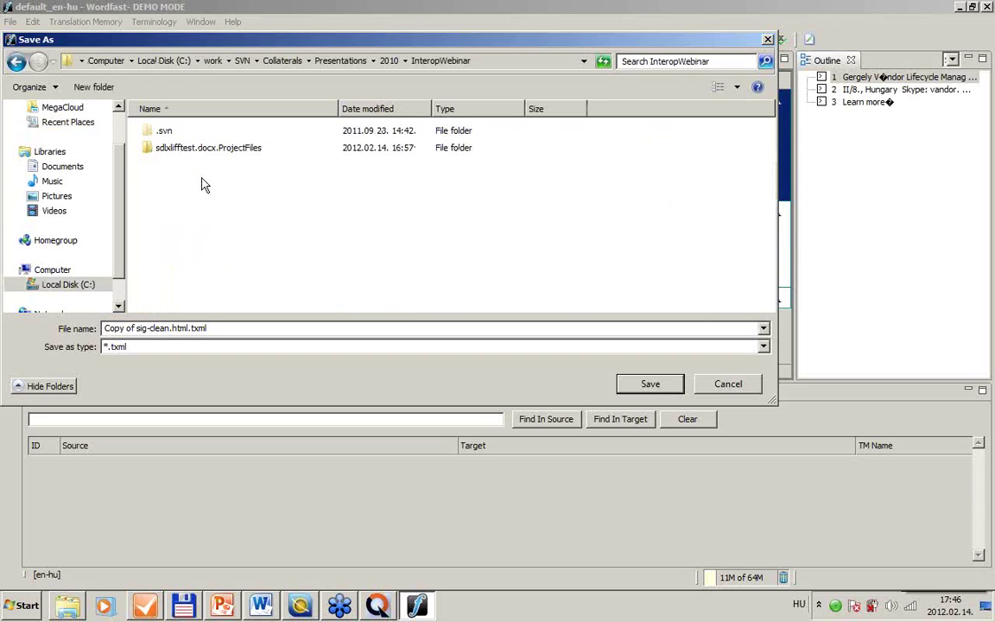
click(69, 123)
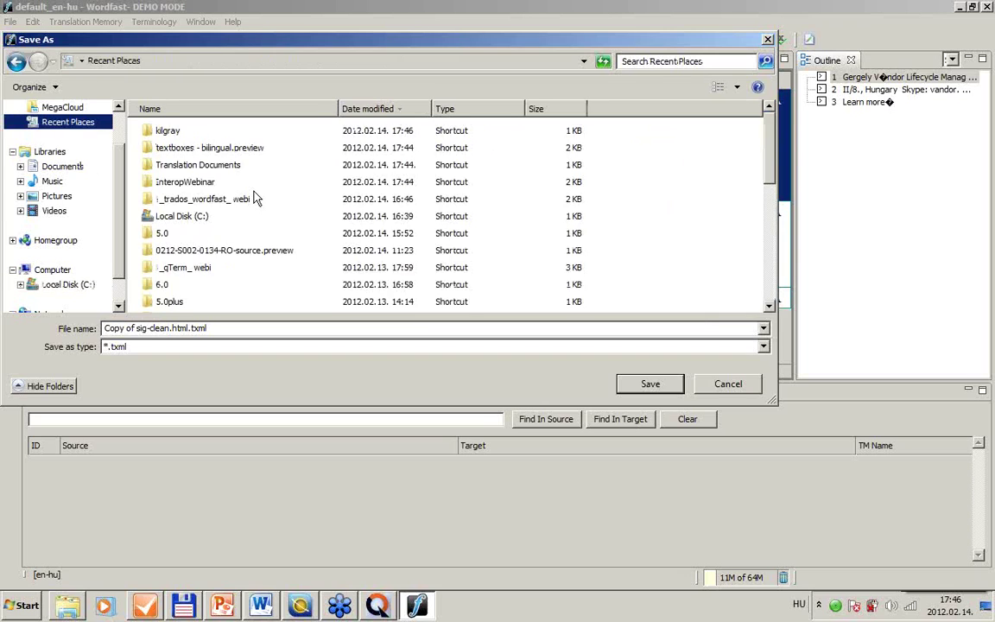
double_click(167, 131)
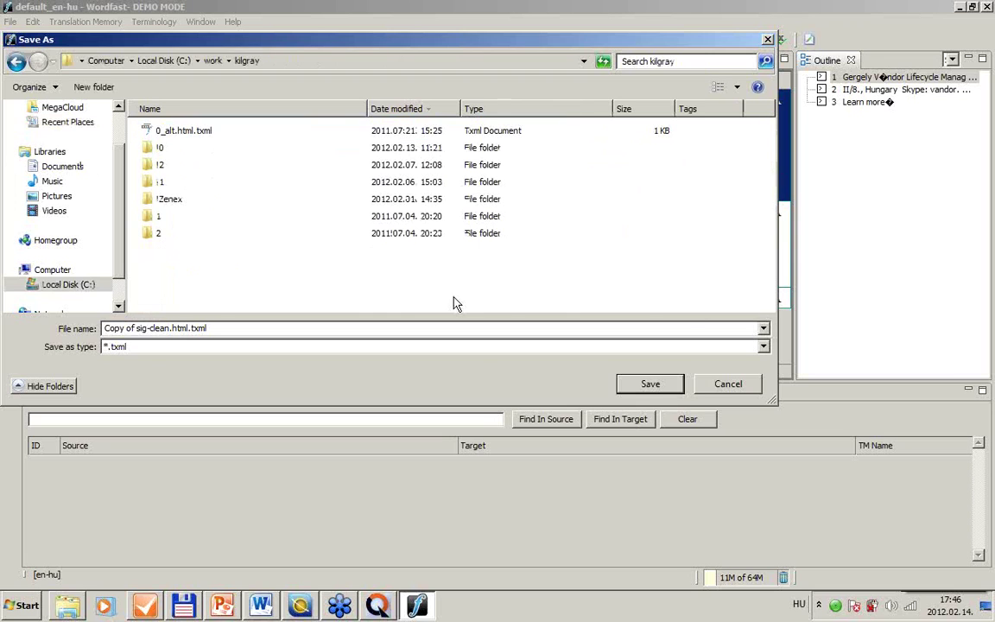
click(661, 387)
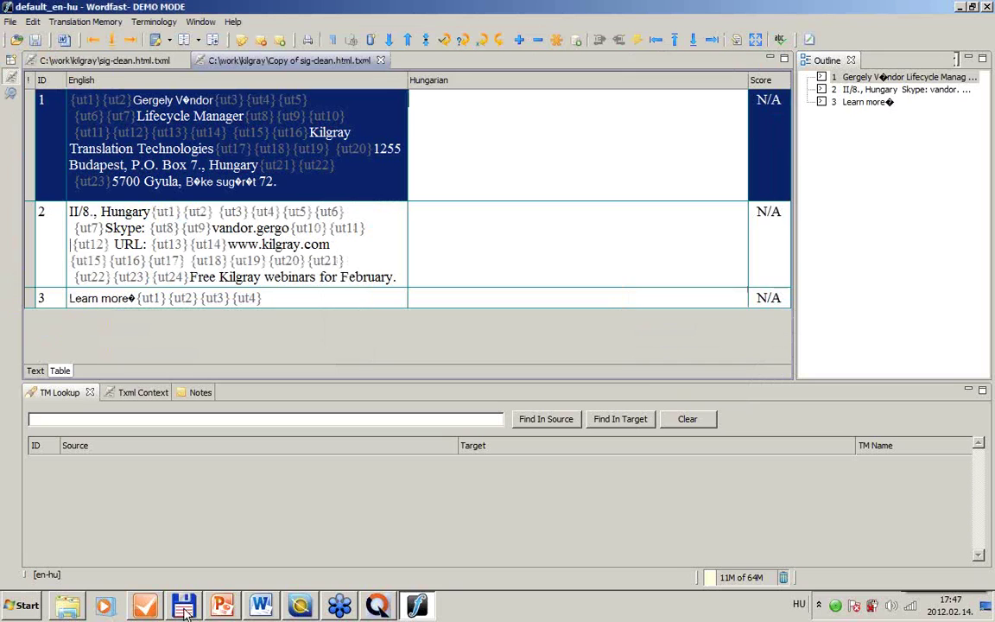
Switch to memoQ and import Copy of sig-clean.html.txml from the kilgray folder into the project
click(378, 606)
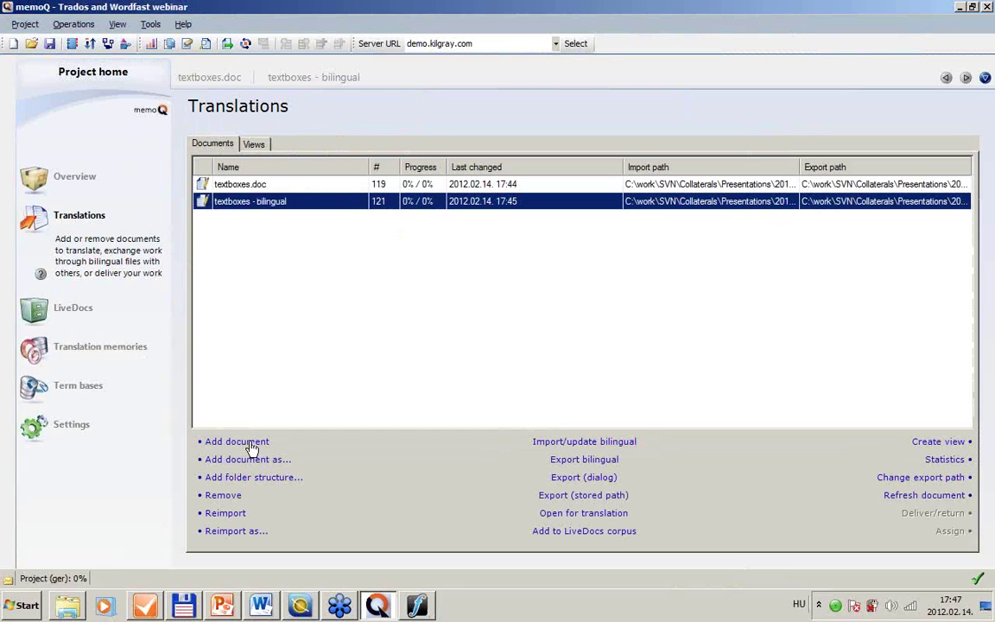
click(249, 445)
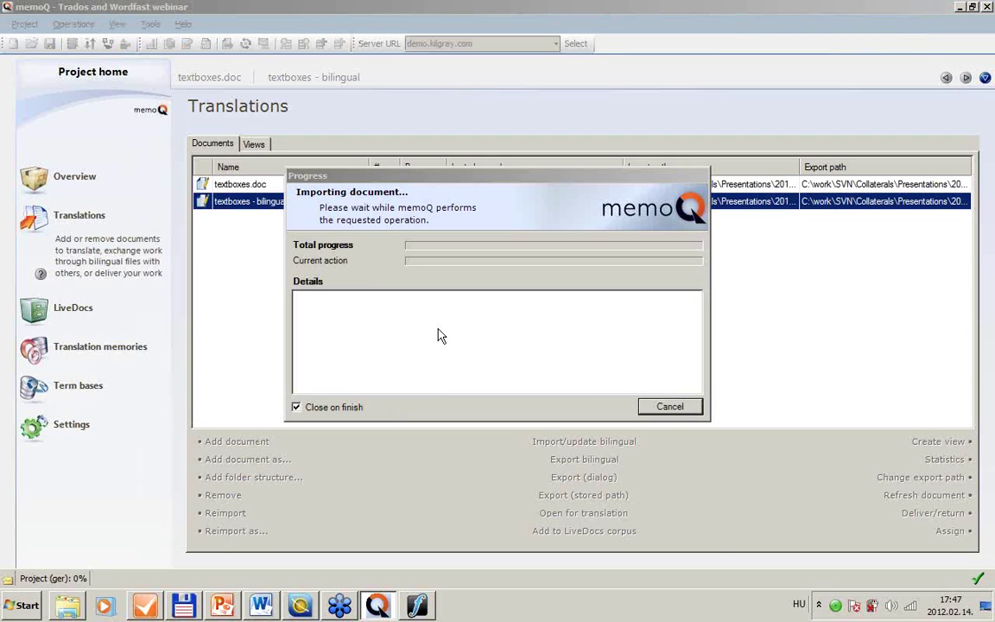
click(286, 327)
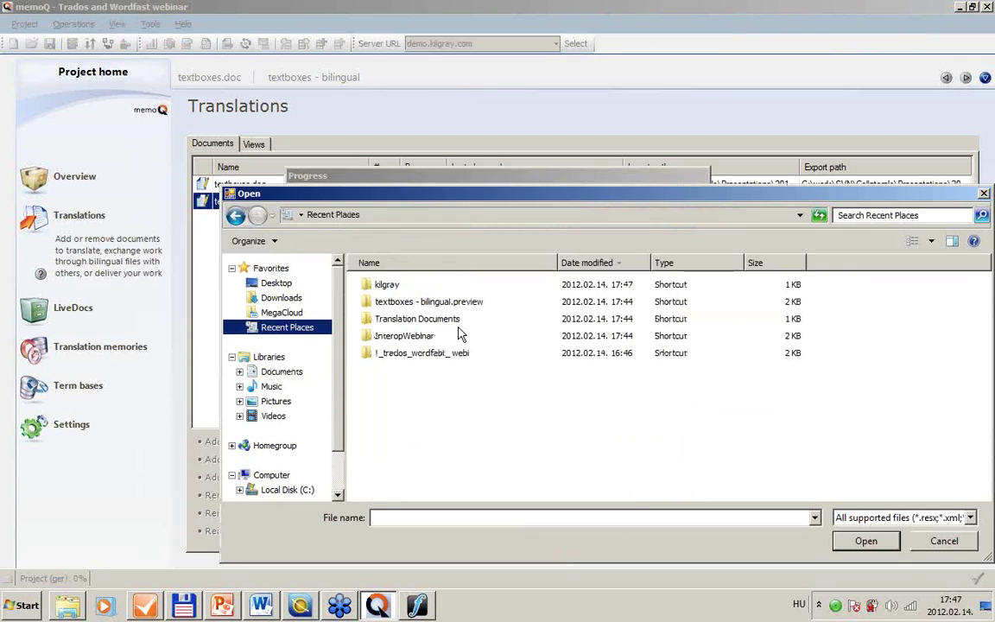
double_click(387, 286)
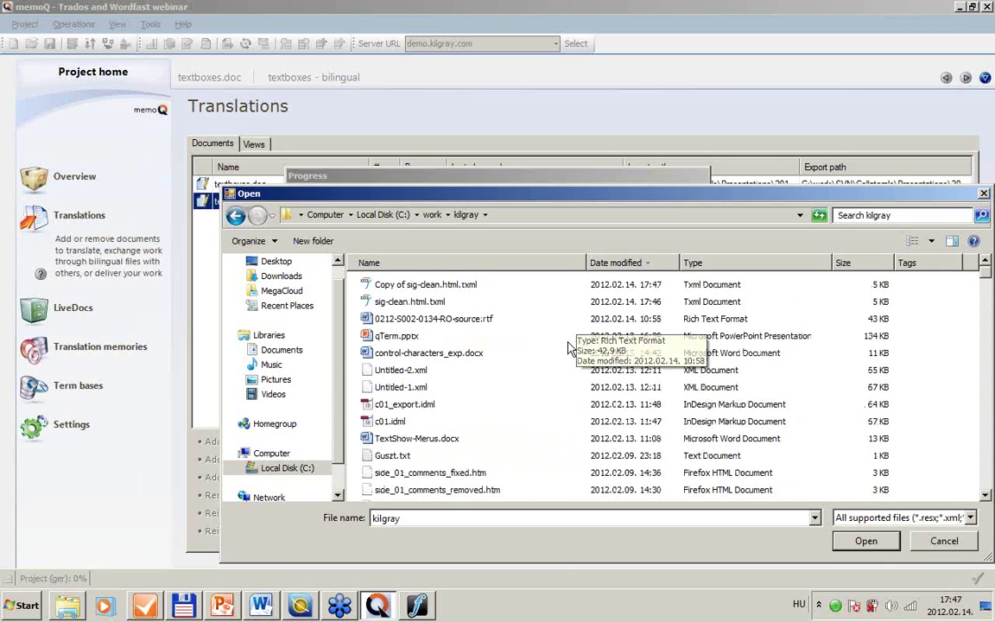
click(420, 288)
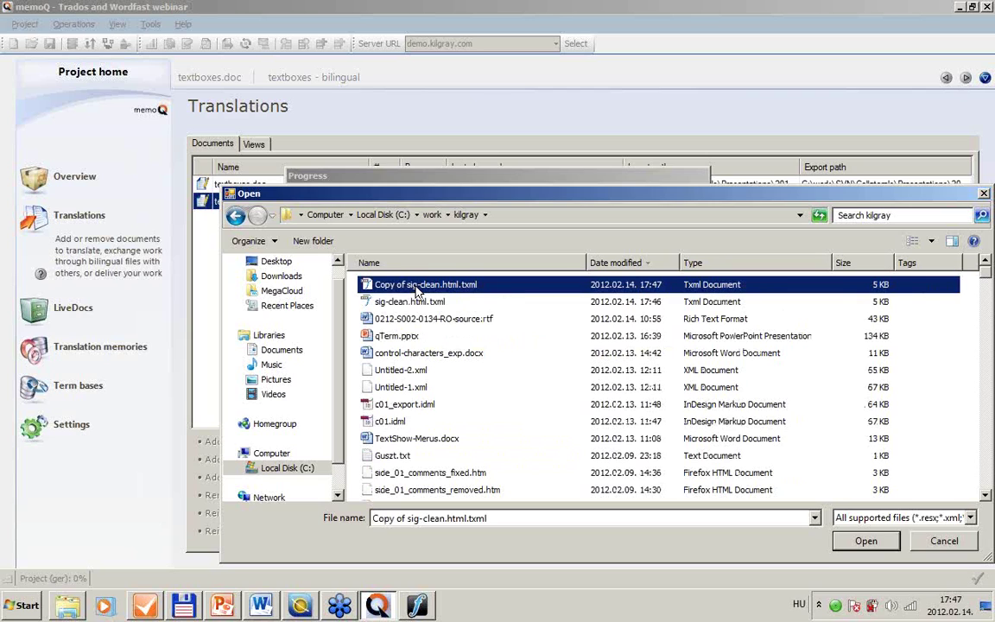
double_click(420, 292)
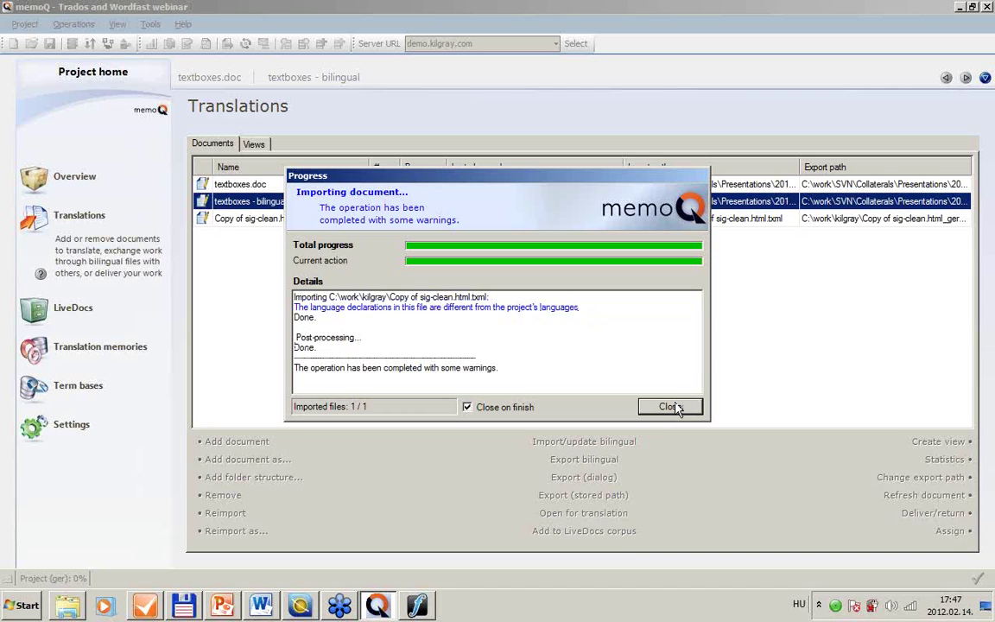
click(670, 407)
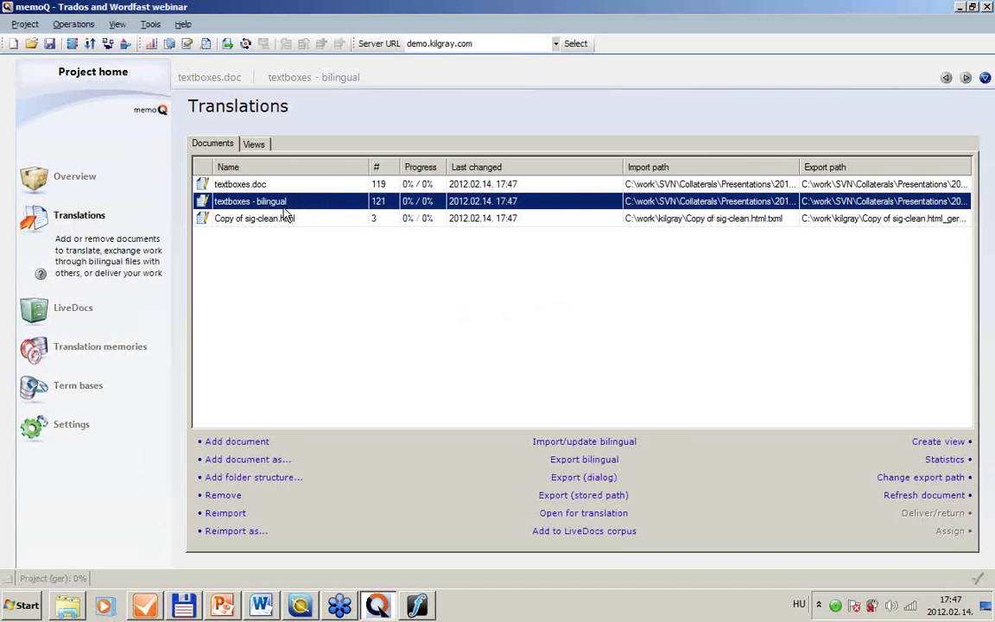
Open Copy of sig-clean.html for translation, look through its tagged segments and enlarge the translation grid
double_click(299, 223)
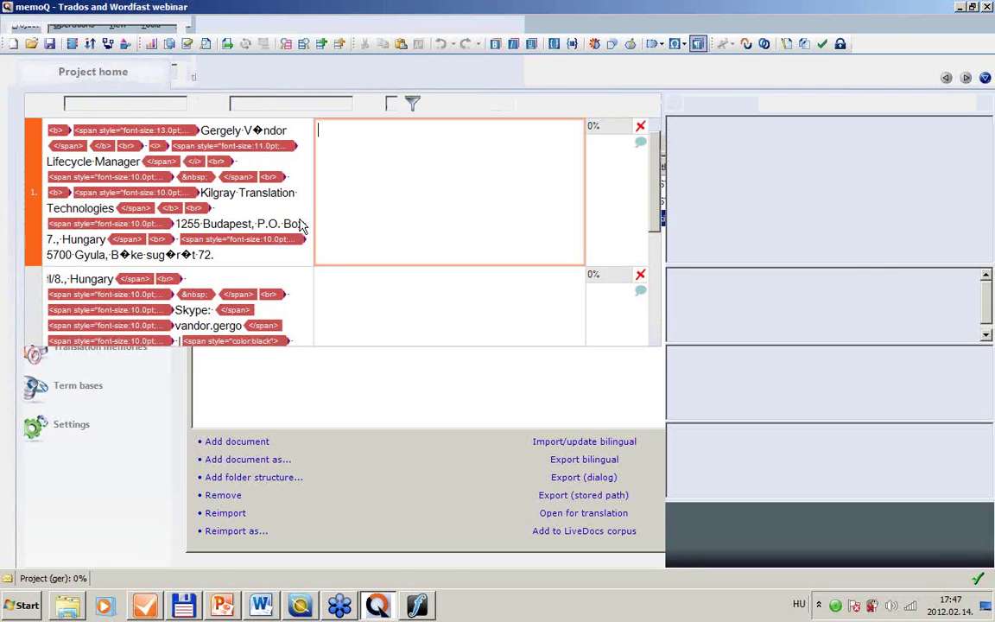
scroll(519, 252, down, 3)
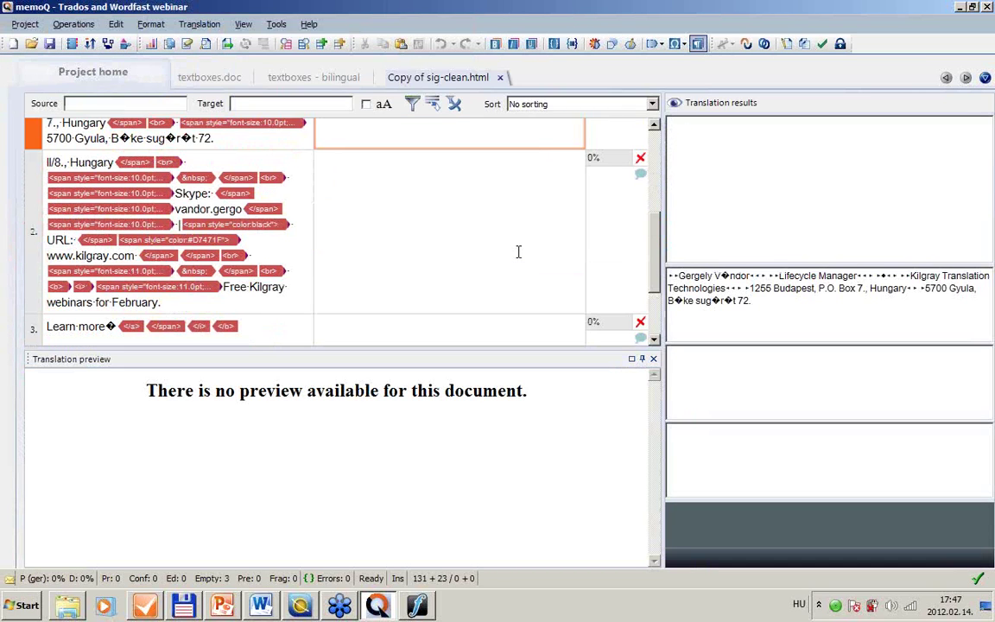
scroll(518, 252, up, 3)
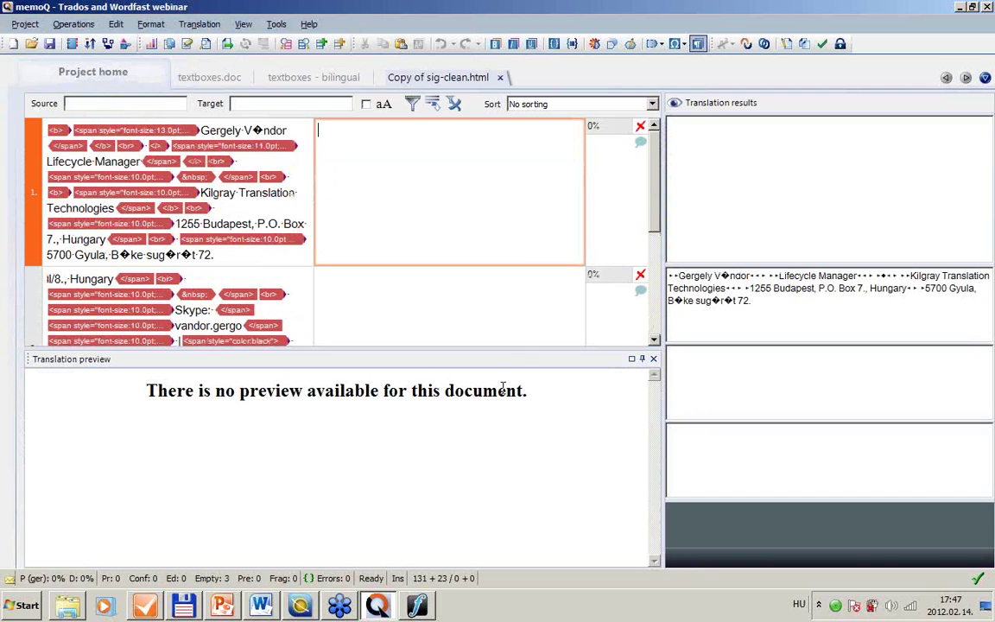
drag(516, 349, 504, 465)
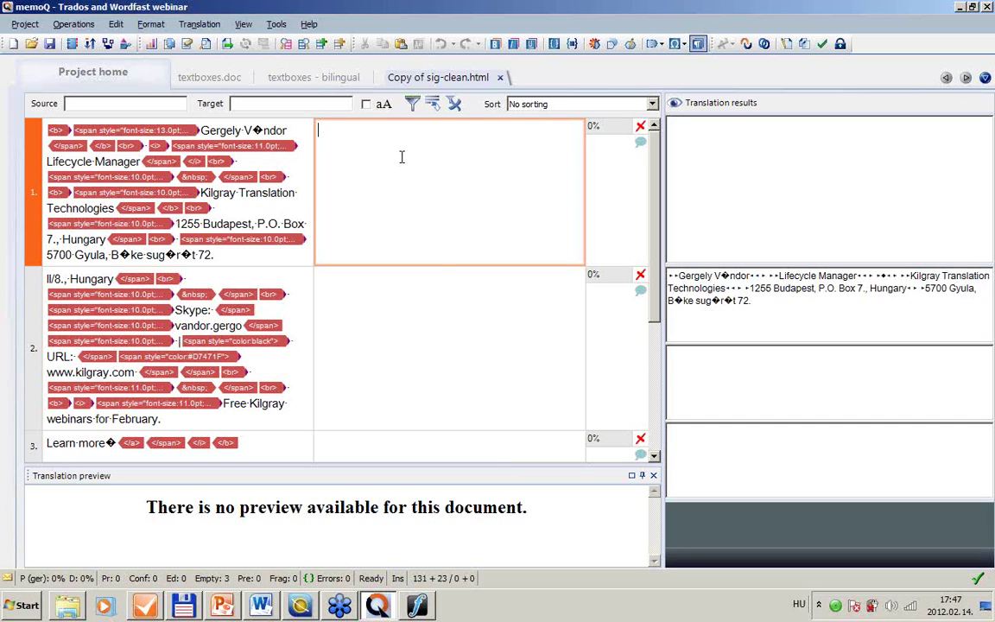
Enter "dummy translation" as the target text of segment 1
text(trans)
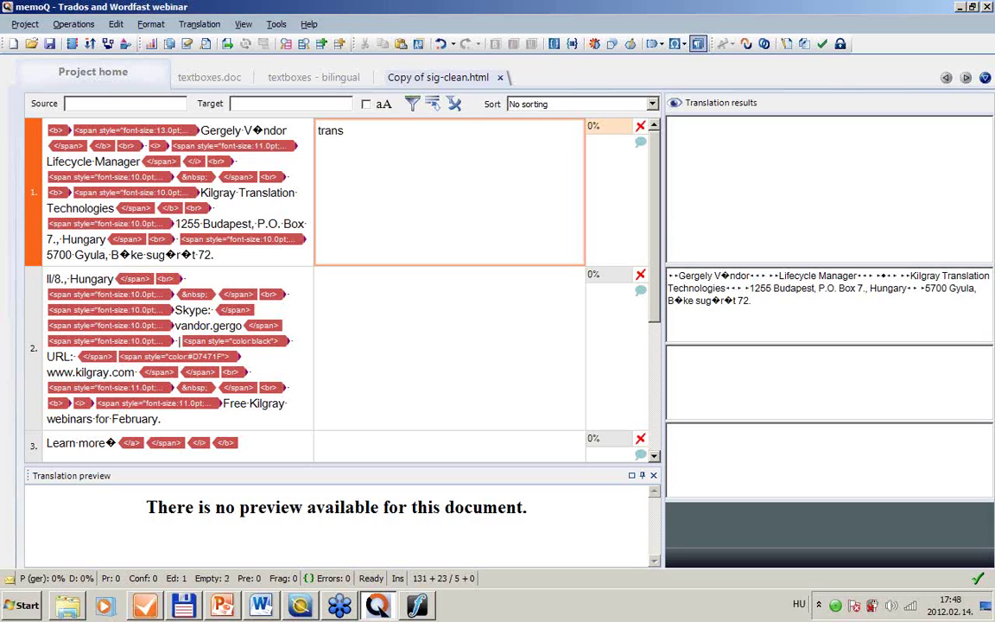
text(lato)
text(n)
key(Home)
text(d)
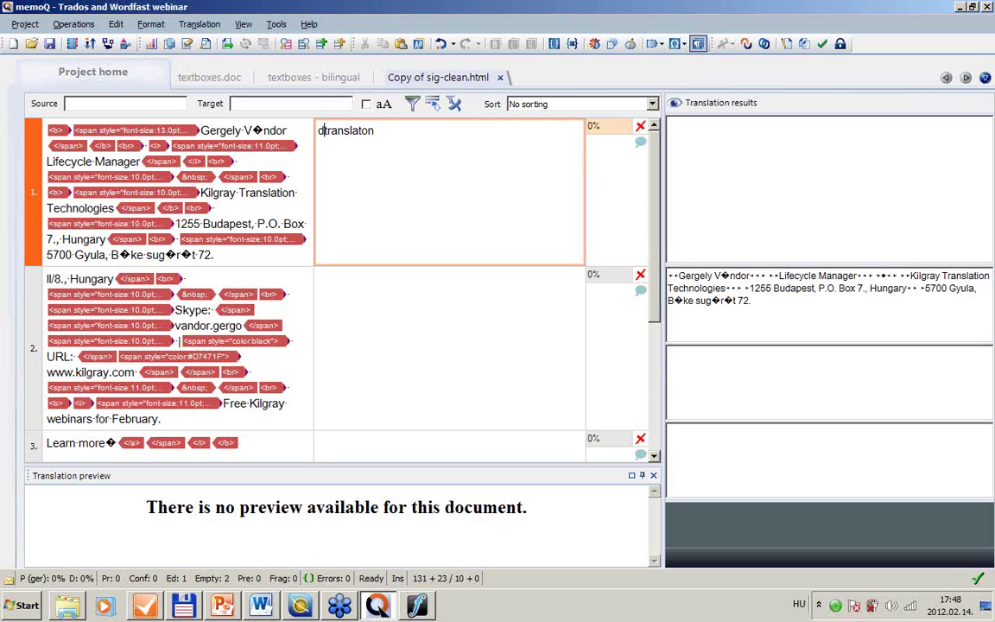
text(ummy)
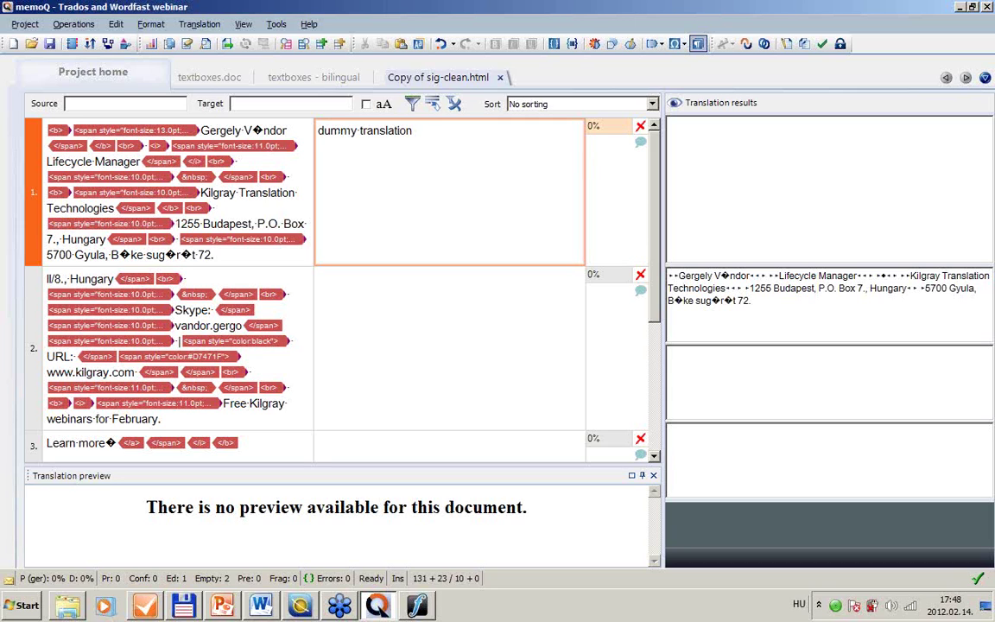
Export the translated Copy of sig-clean.html as Copy of sig-clean.html.txml to the kilgray folder, overwriting the existing file
click(100, 76)
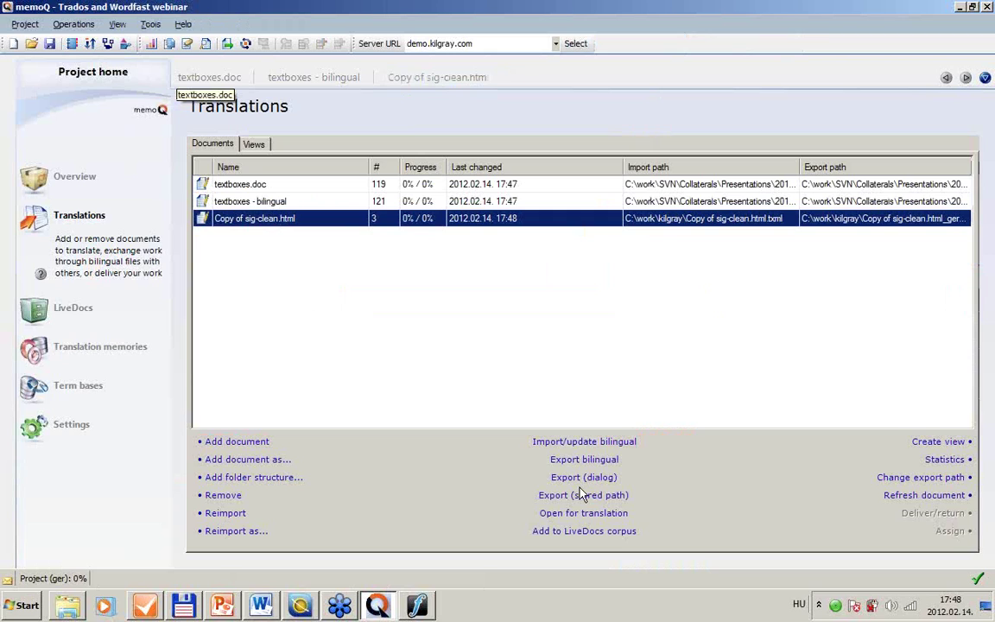
click(595, 481)
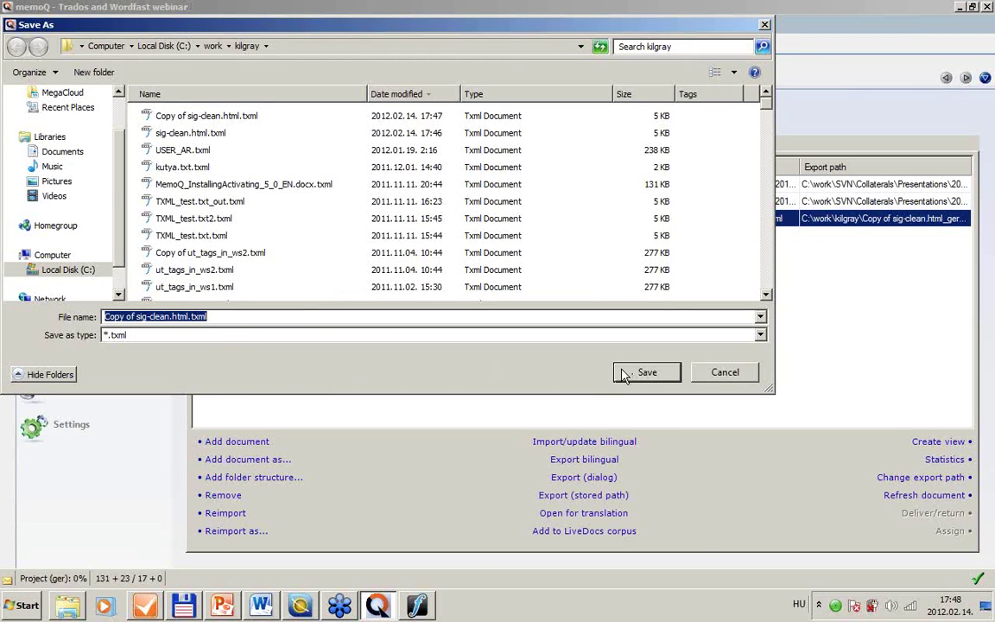
click(646, 372)
click(542, 306)
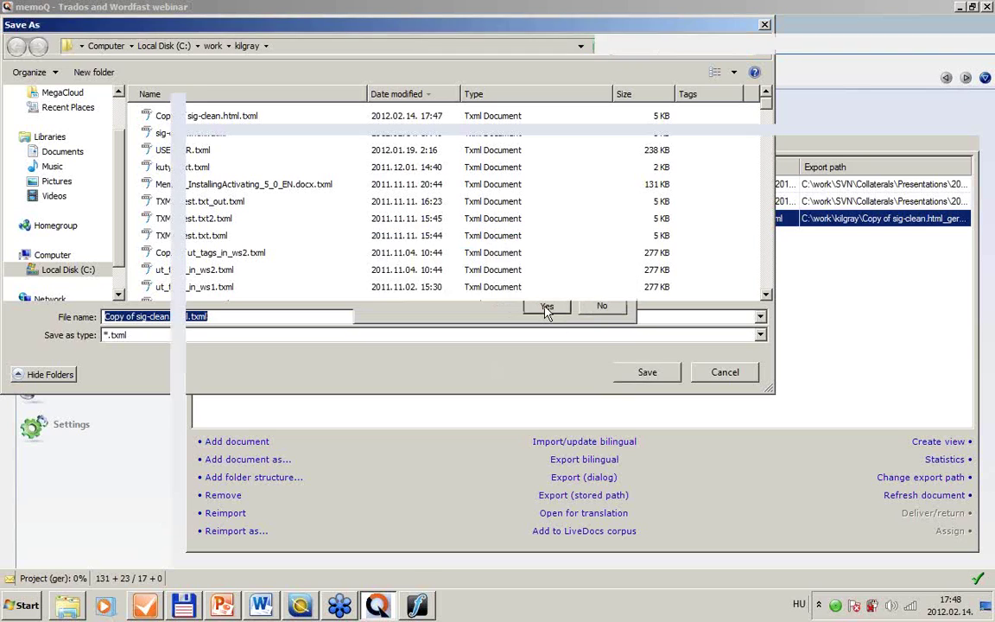
Switch to Wordfast and close both Copy of sig-clean.html.txml and sig-clean.html.txml
click(416, 605)
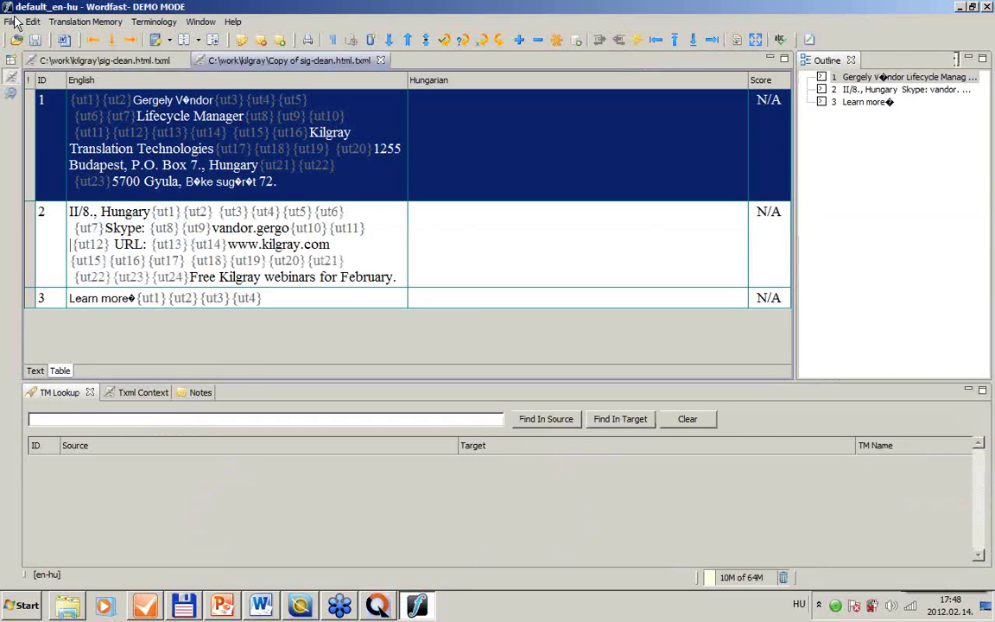
click(11, 21)
click(30, 91)
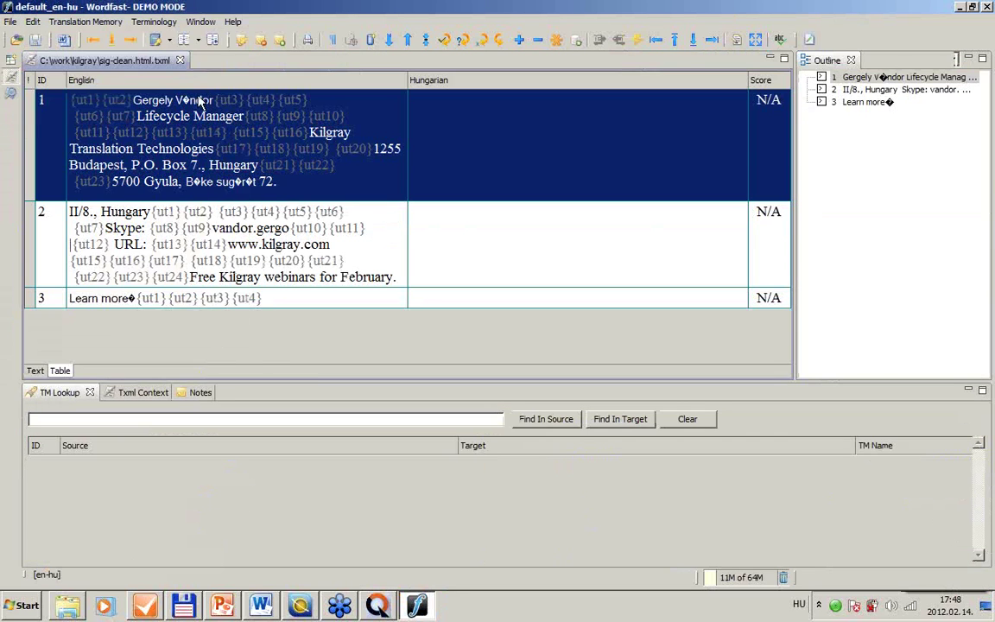
click(10, 21)
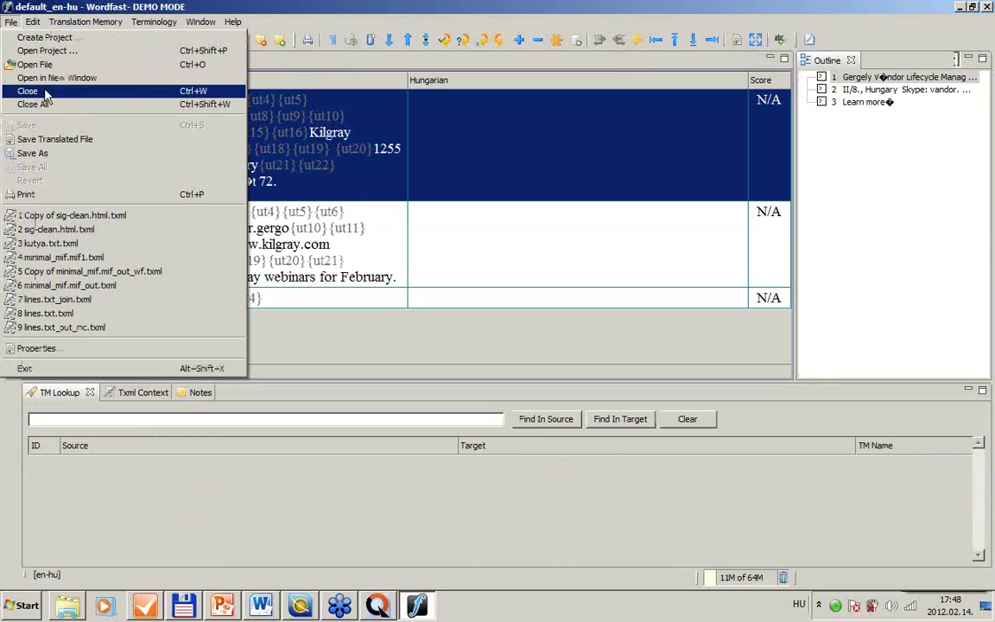
click(30, 91)
Reopen the exported Copy of sig-clean.html.txml to check its translation
click(10, 21)
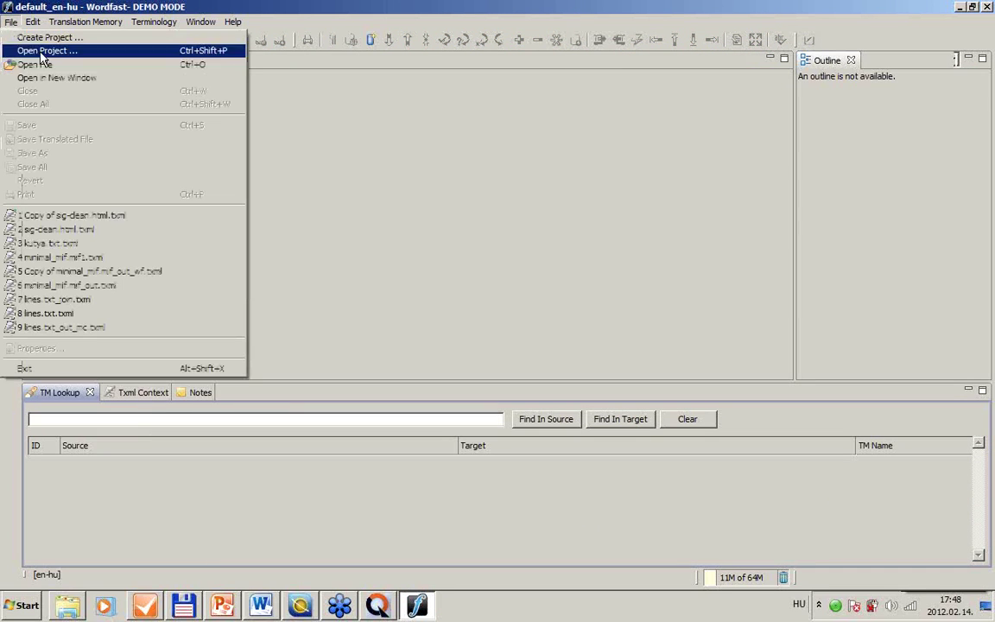
click(113, 217)
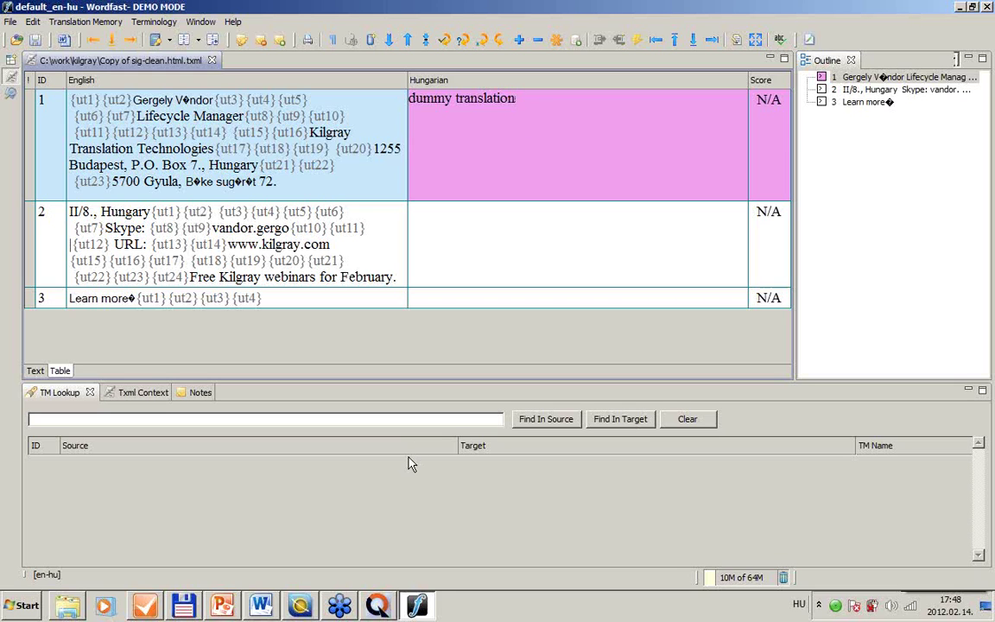
Switch to SDL Trados Studio, open the Hungarian (Hungary) sdlxlifftest.docx.sdlxliff without changing the project settings, and save it
click(309, 607)
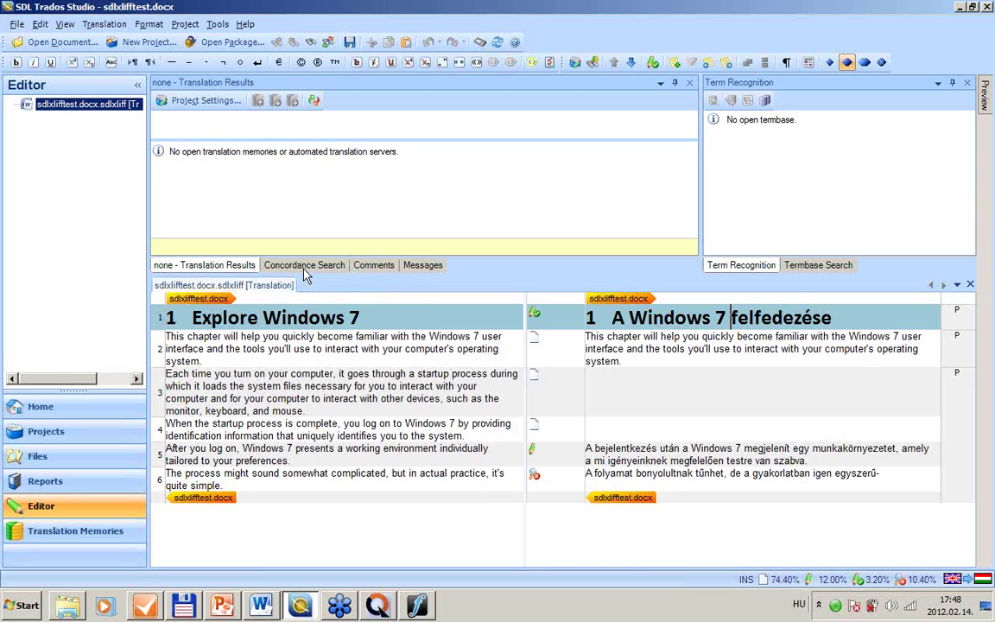
click(81, 458)
click(128, 112)
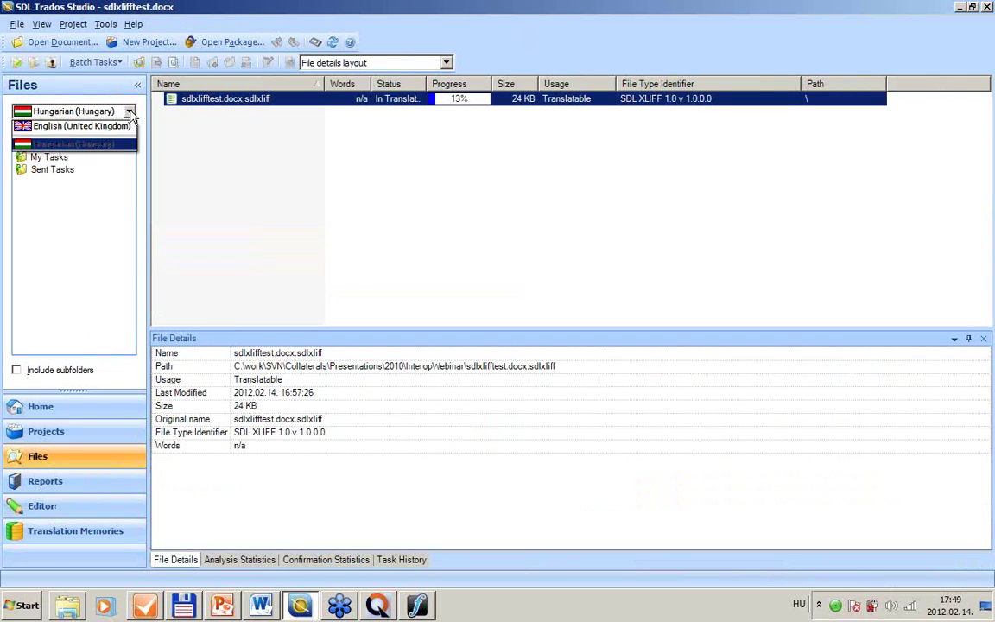
click(116, 144)
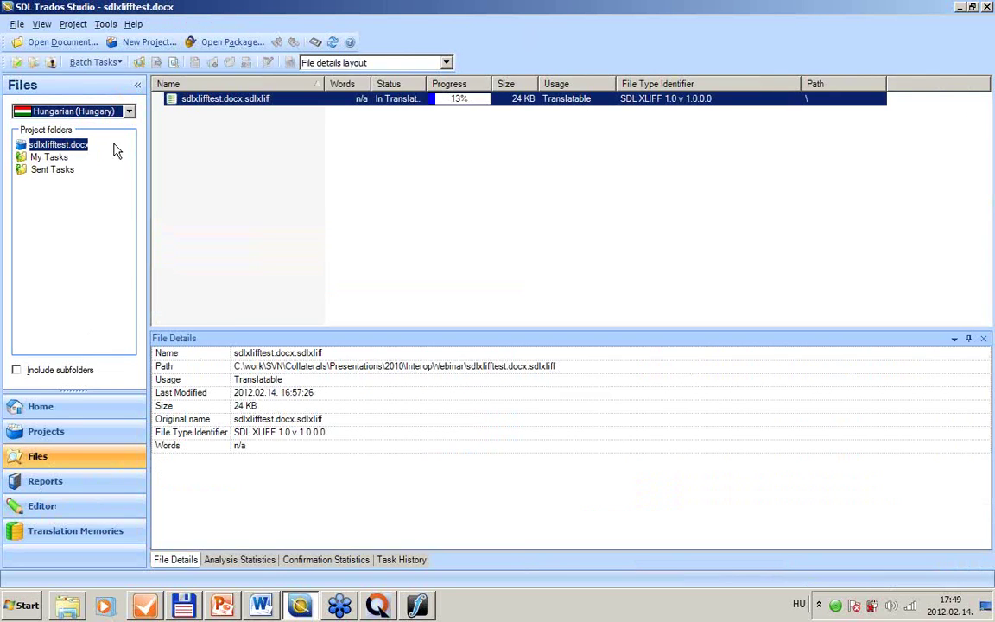
double_click(234, 104)
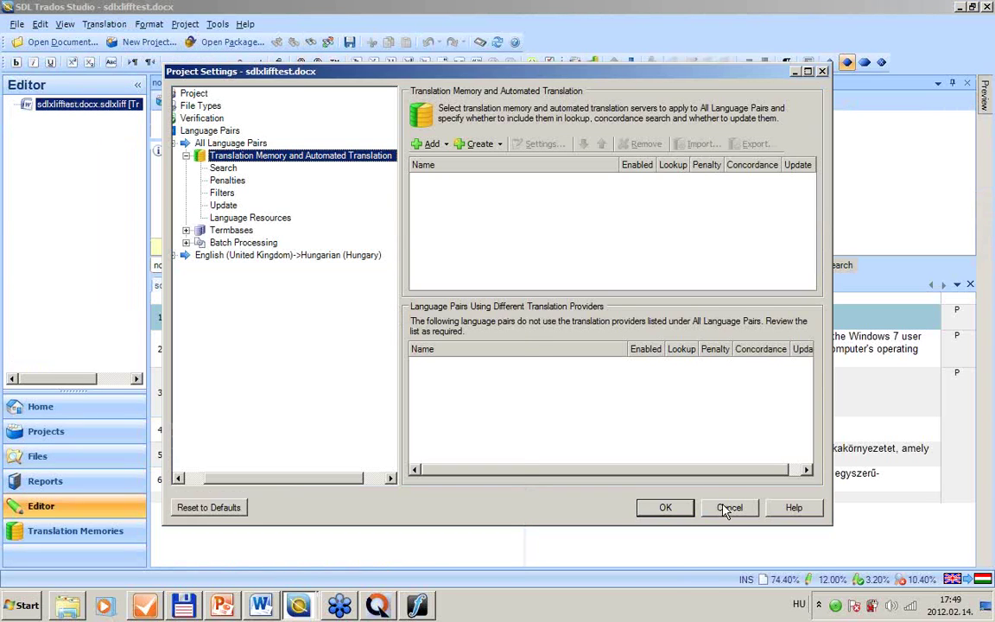
click(728, 509)
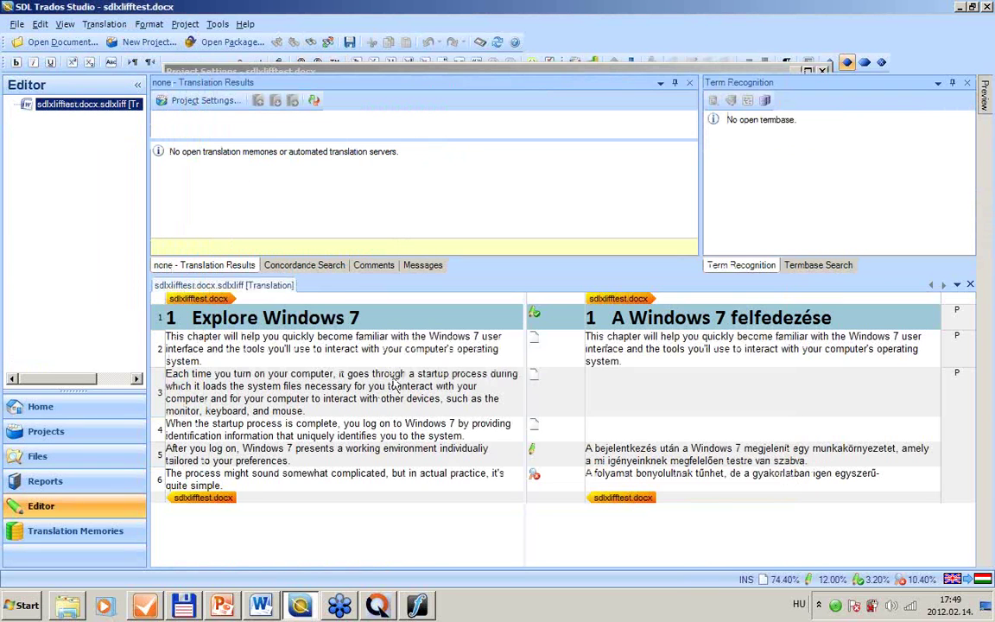
click(16, 24)
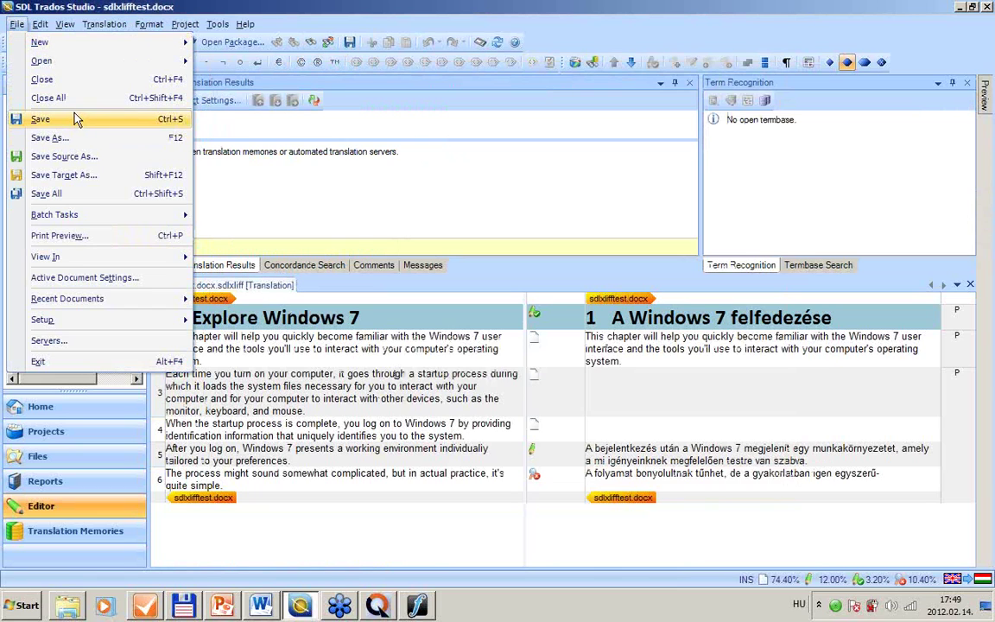
click(76, 119)
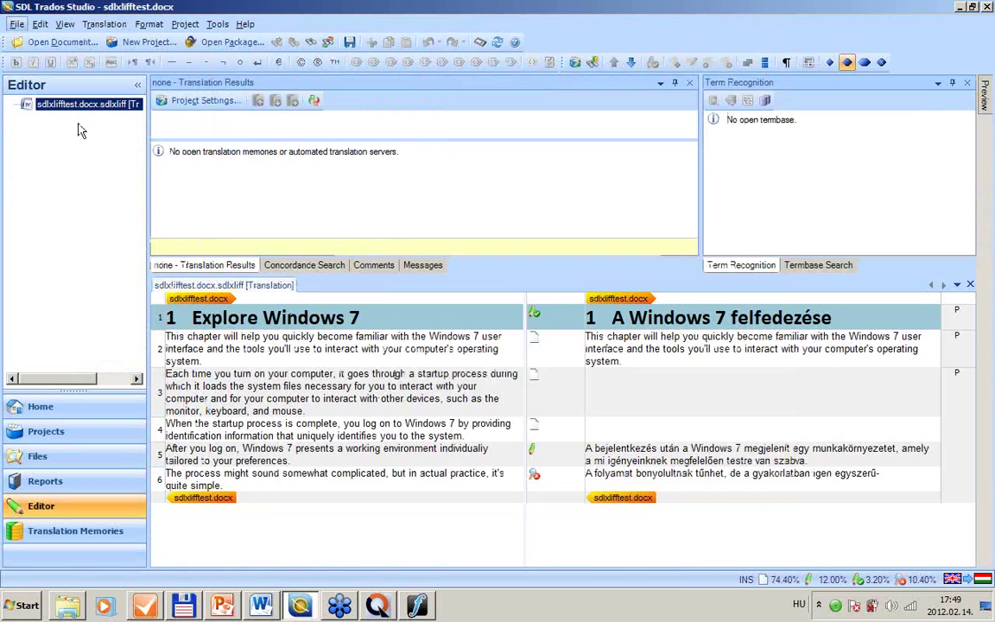
Examine the commands available for sdlxlifftest.docx.sdlxliff under Hungarian (Hungary) and English (United Kingdom), including the English file's batch tasks
click(86, 465)
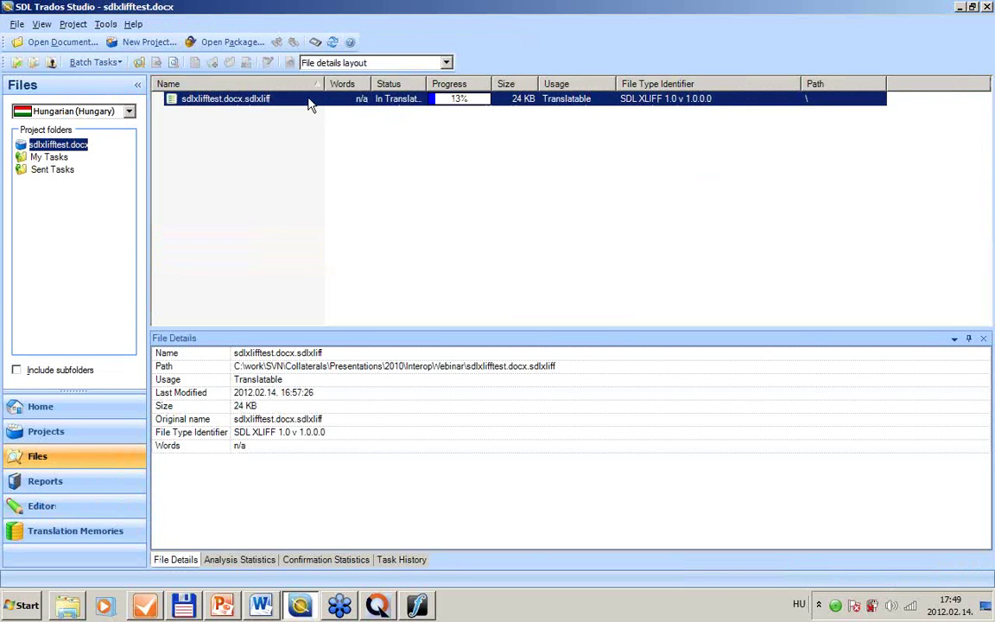
right_click(311, 102)
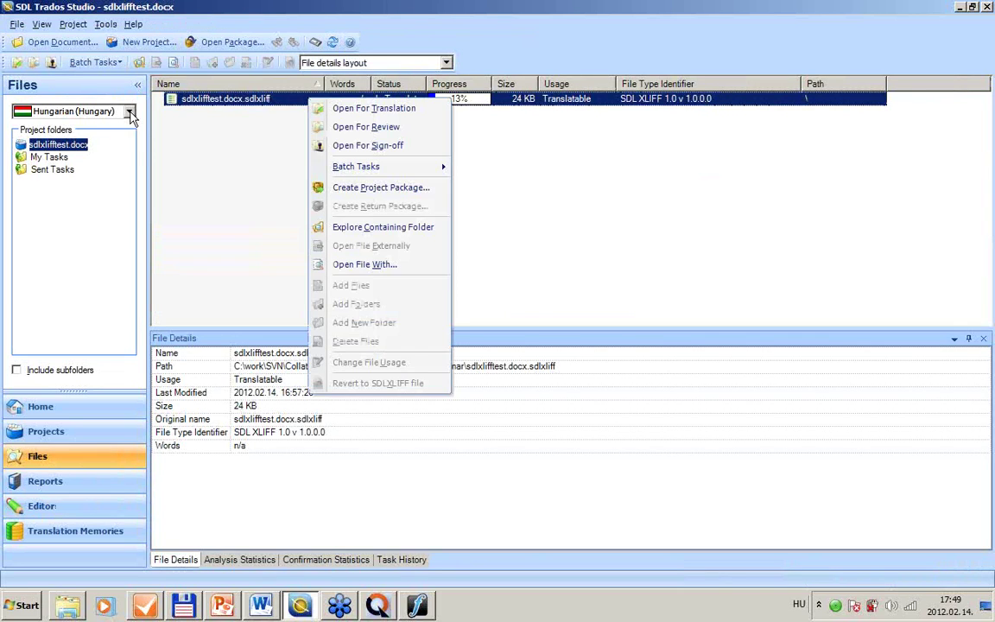
click(128, 111)
click(86, 126)
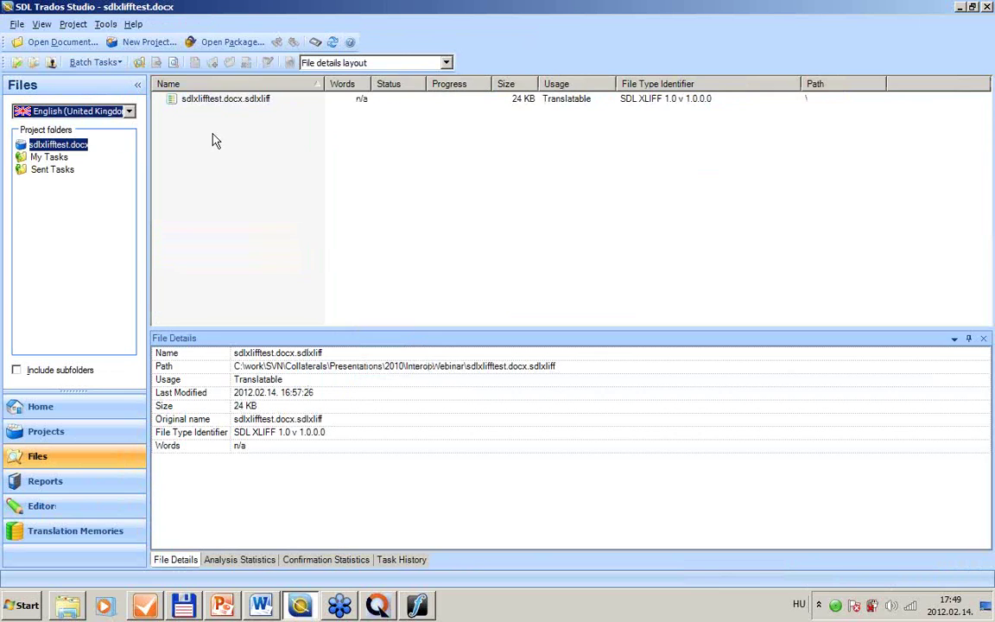
right_click(256, 101)
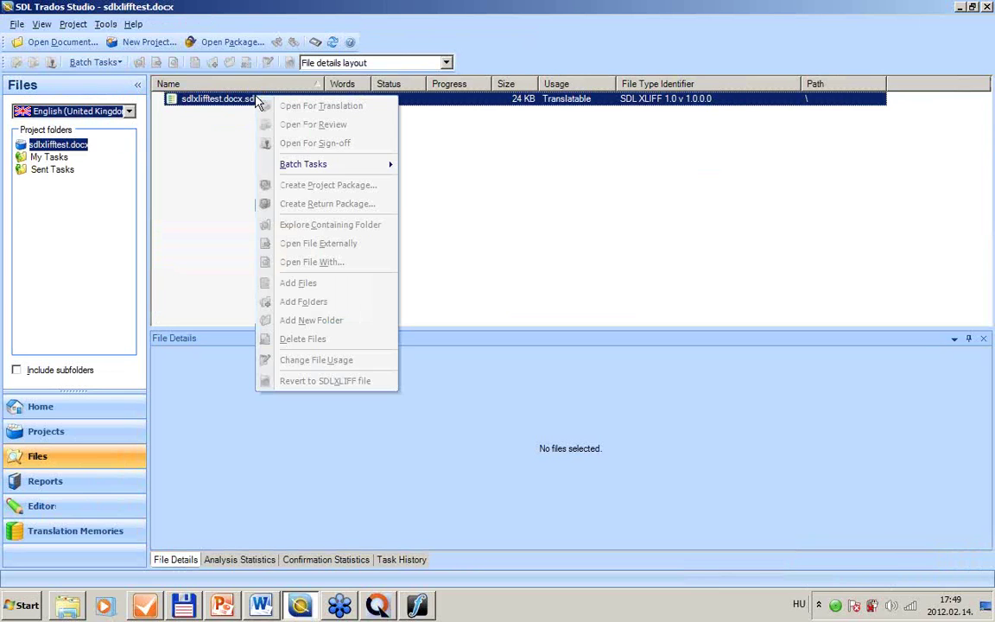
mouse_move(311, 160)
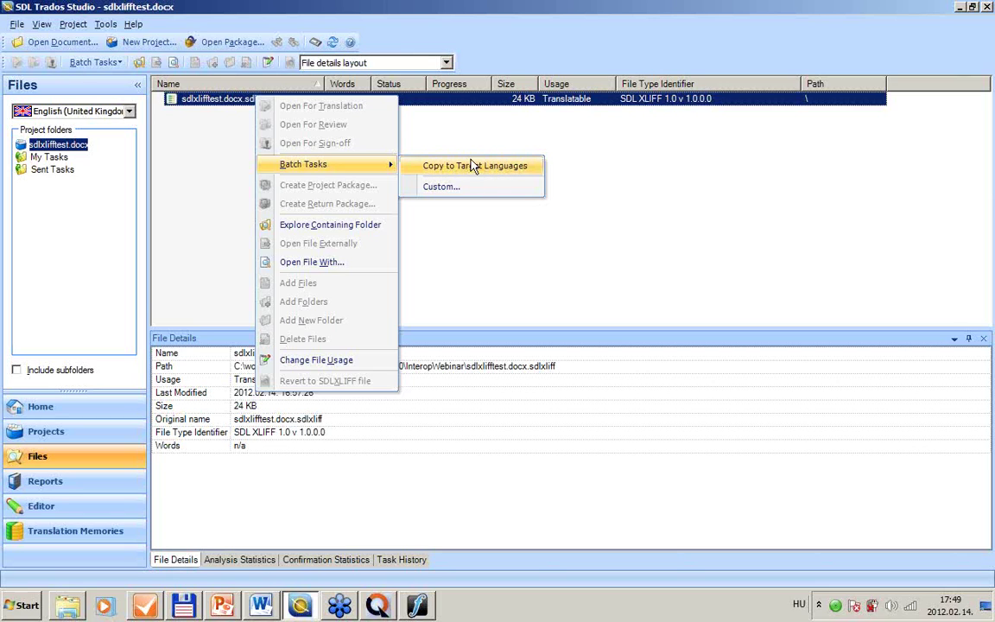
click(451, 3)
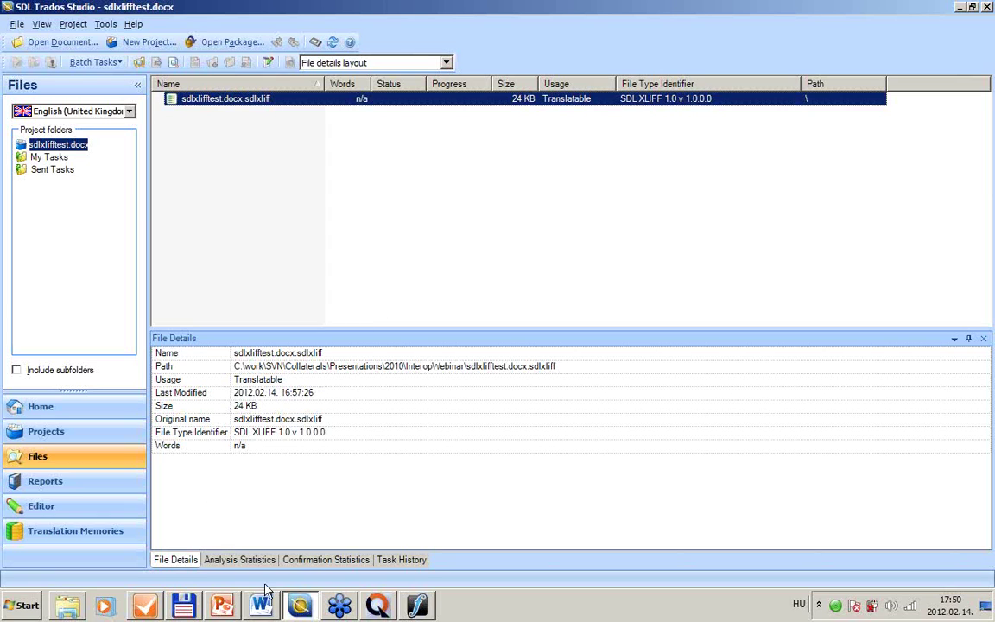
Switch to memoQ and on to PowerPoint, and add a line starting with "support" below the presenter's e-mail on the title slide
click(380, 606)
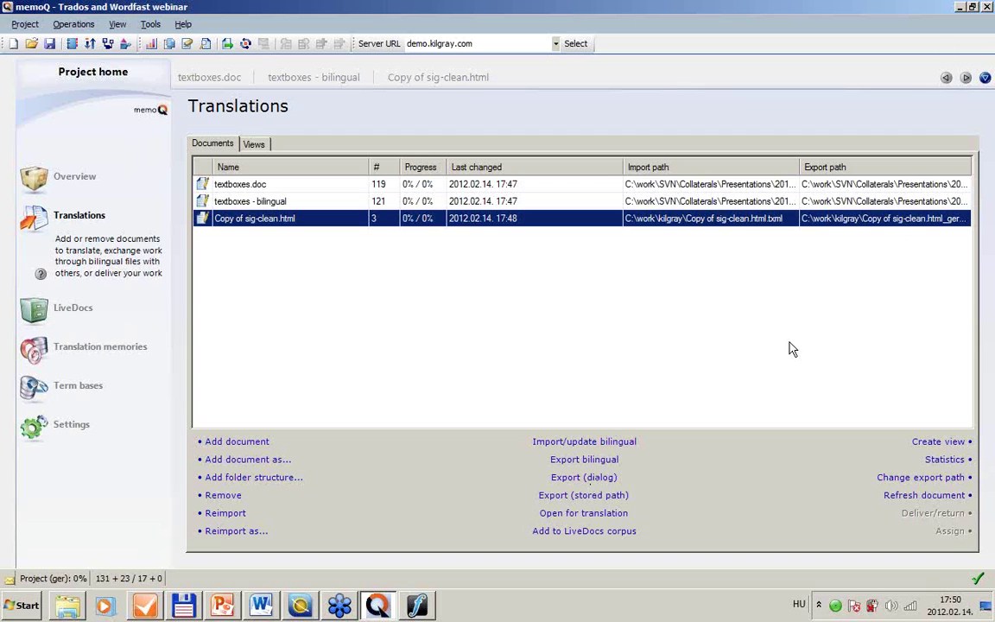
click(226, 610)
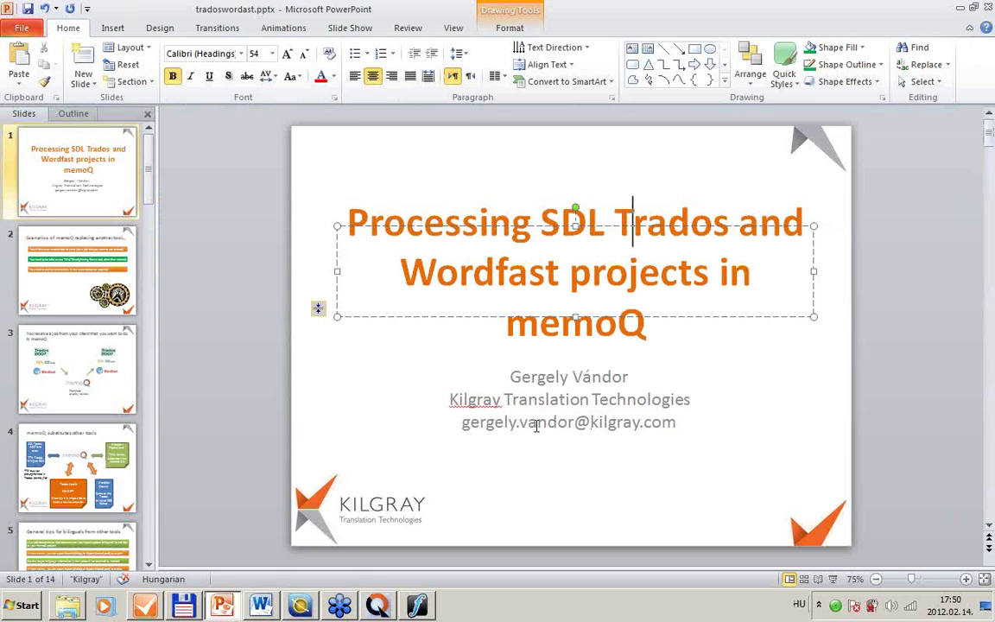
click(466, 424)
click(679, 422)
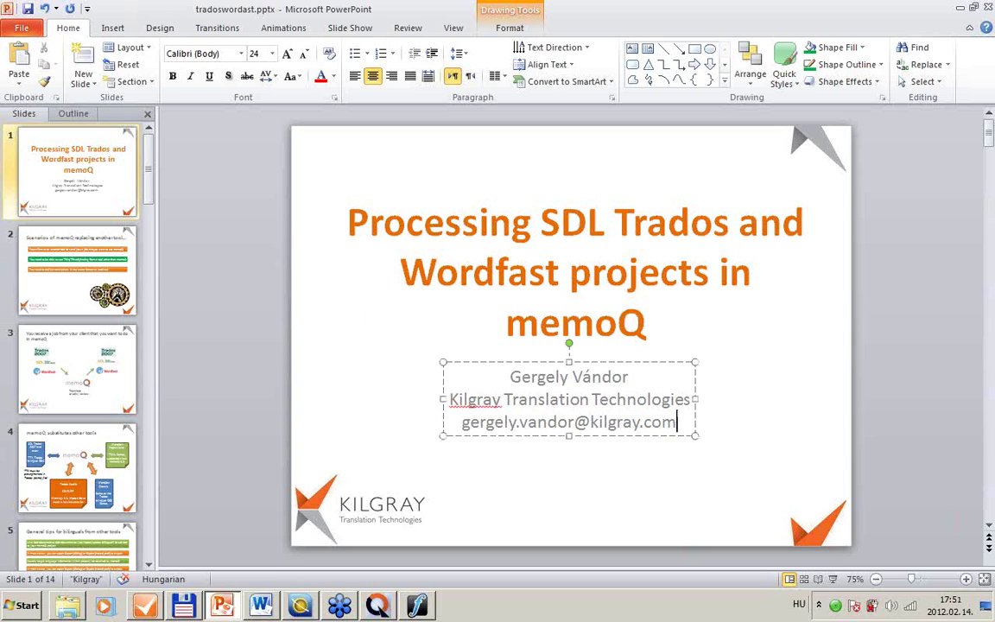
key(space)
key(Return)
text(s)
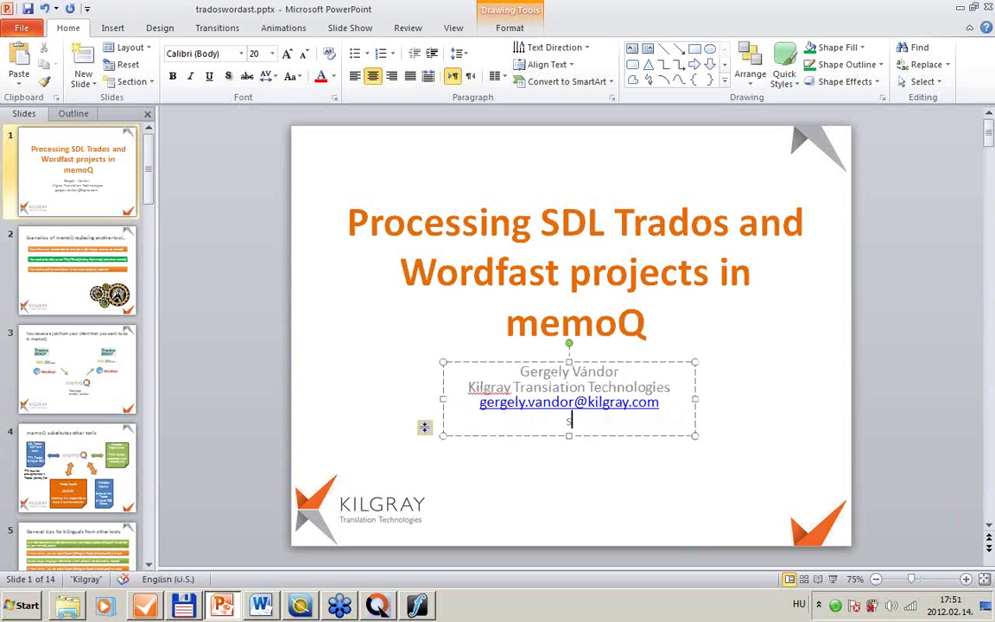
text(upport)
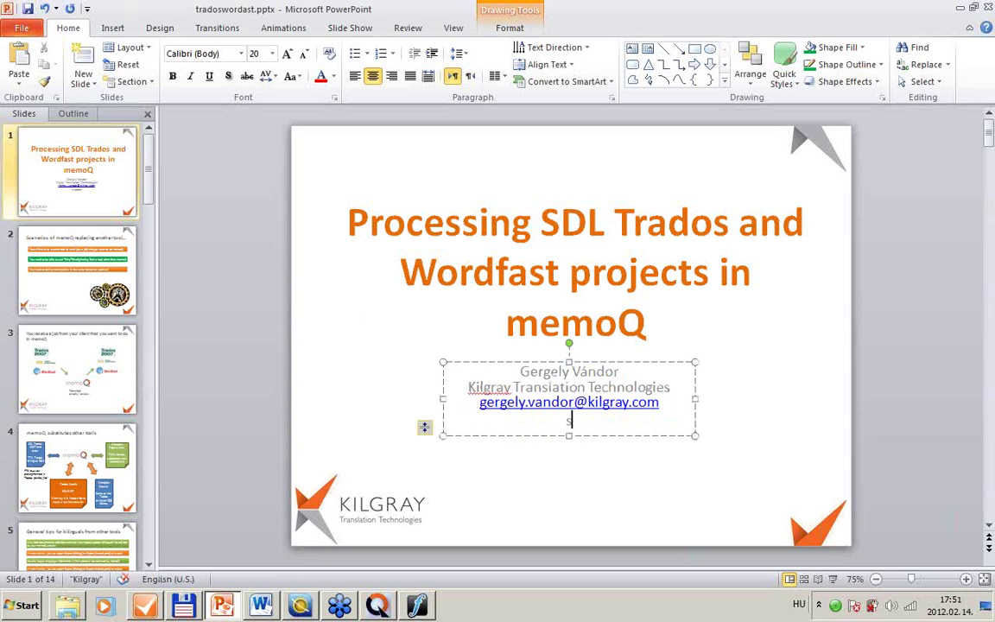